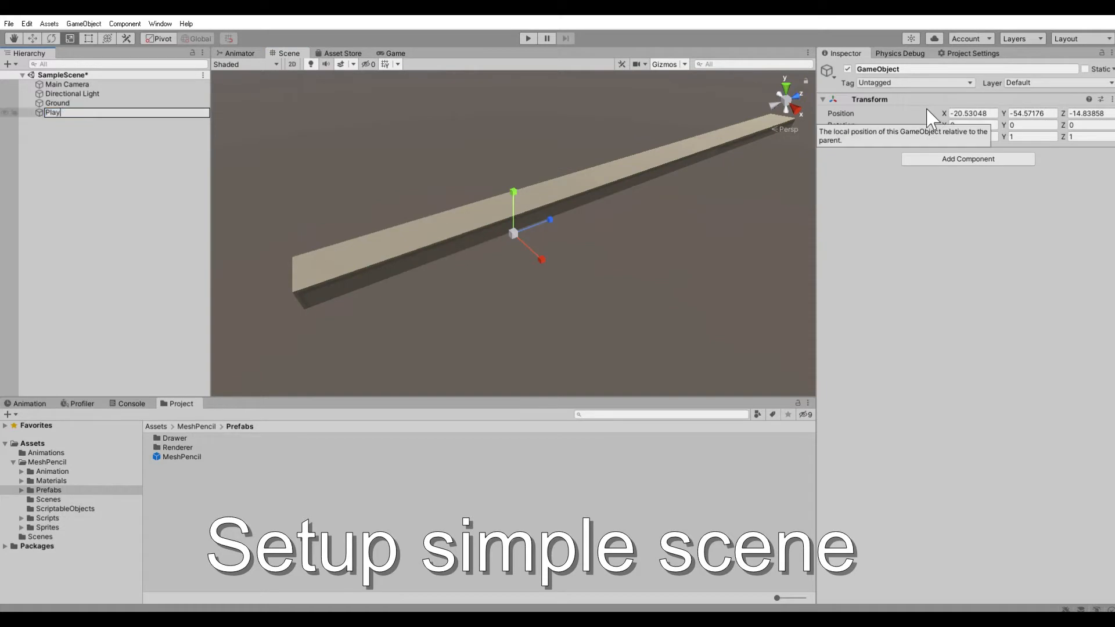
- Move the Player object to the near end of the ground beam and give it a child cylinder named Body
drag(516, 231, 284, 255)
right_click(71, 114)
mouse_move(102, 277)
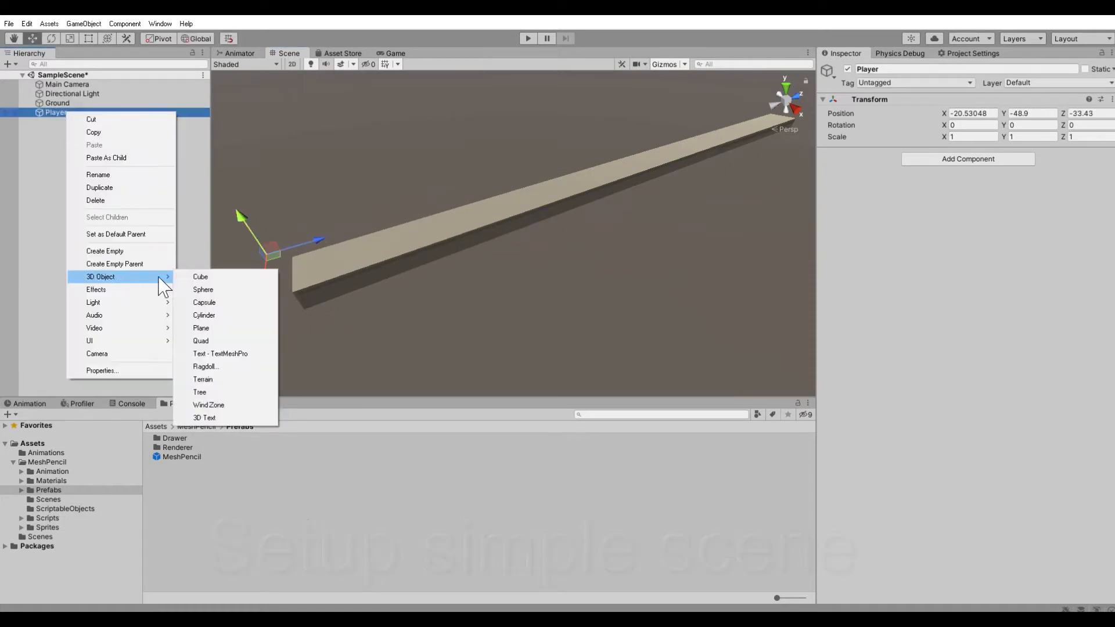
click(226, 314)
text(Body)
key(Return)
scroll(379, 277, up, 3)
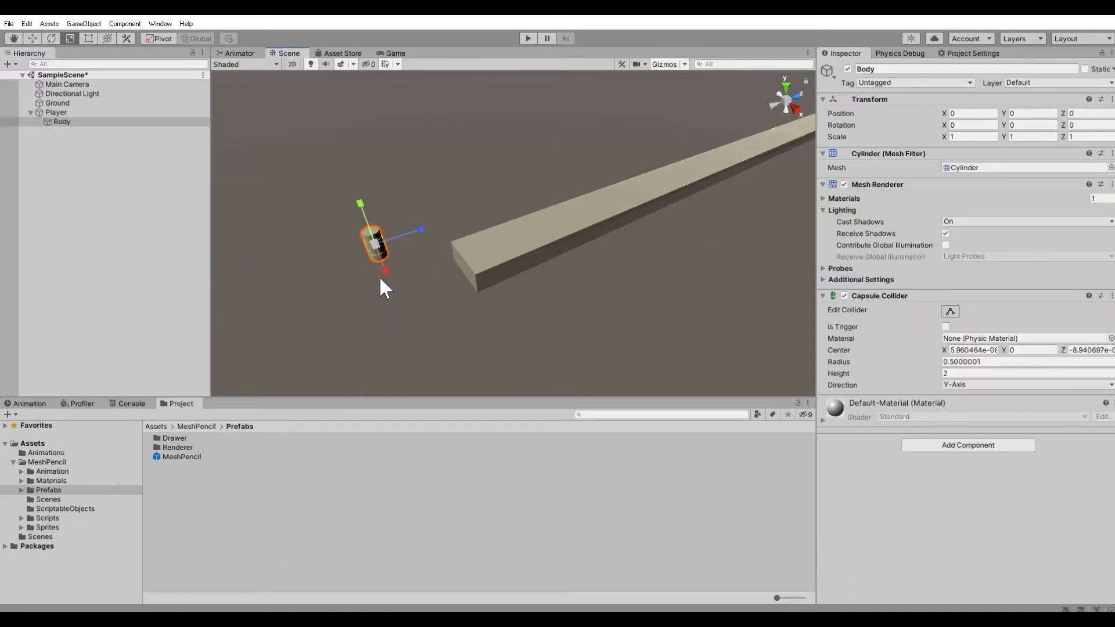
- Rotate the Body cylinder to -90° around Z and reposition Player above the near end of the ground beam
key(e)
drag(377, 246, 608, 221)
click(169, 112)
key(w)
drag(554, 197, 560, 144)
- Shorten the Body cylinder along its length by scaling it
click(95, 121)
key(r)
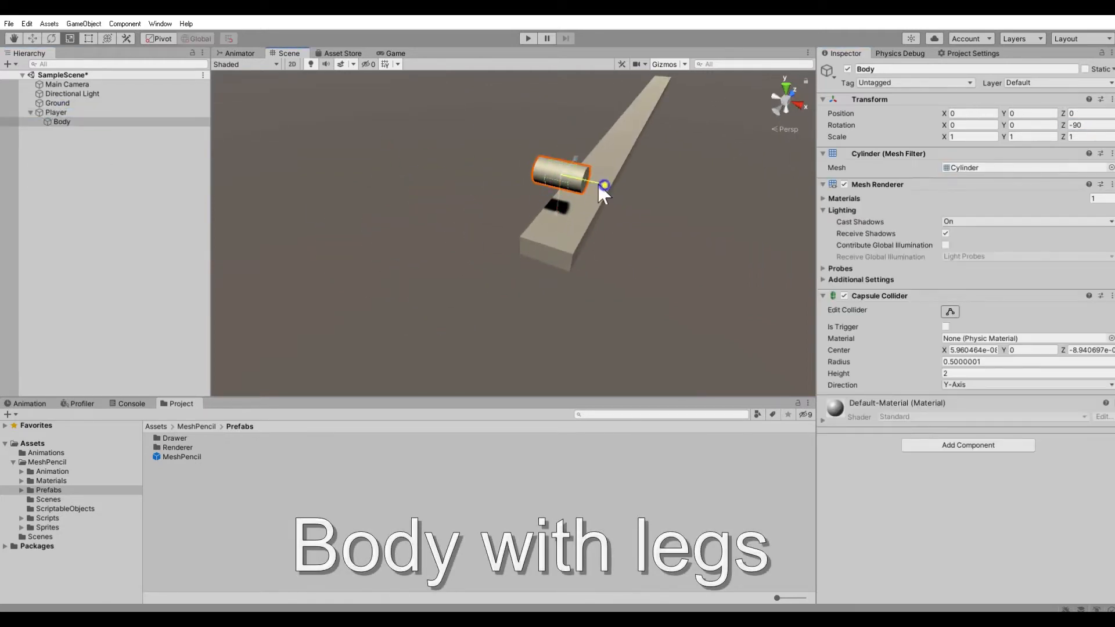
drag(598, 183, 583, 181)
- Create an empty child object under Player and name it Leg_F
alt+drag(582, 180, 560, 215)
scroll(560, 214, up, 3)
click(56, 113)
key(alt+shift+n)
text(Leg_F)
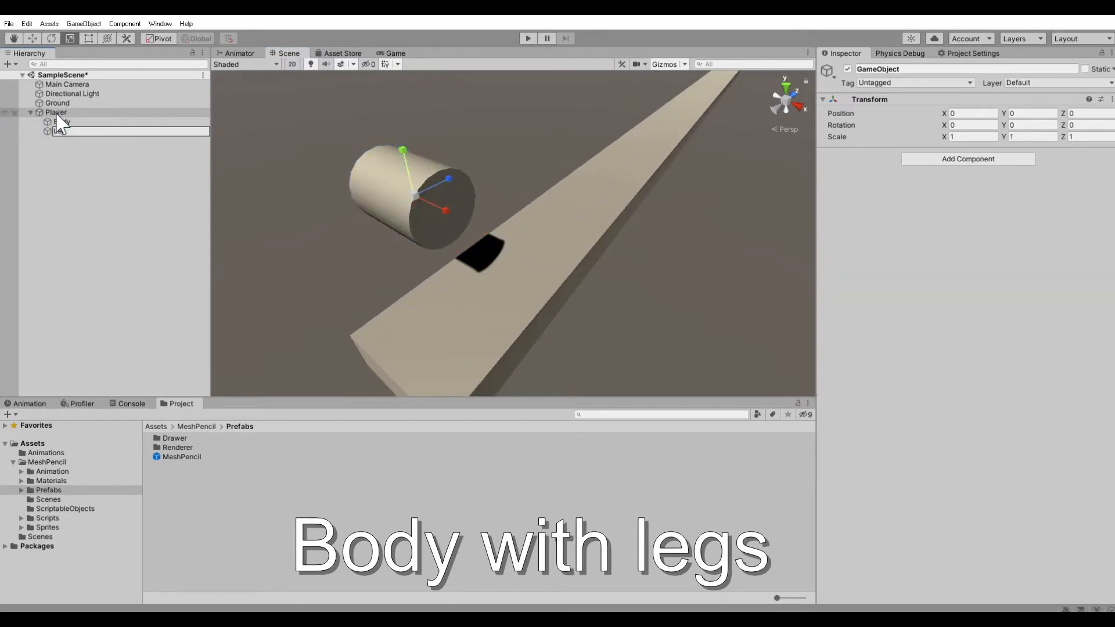
key(Return)
- Move Leg_F along X to one end face of the body, at about 0.654
key(w)
drag(443, 209, 477, 224)
alt+drag(494, 231, 639, 230)
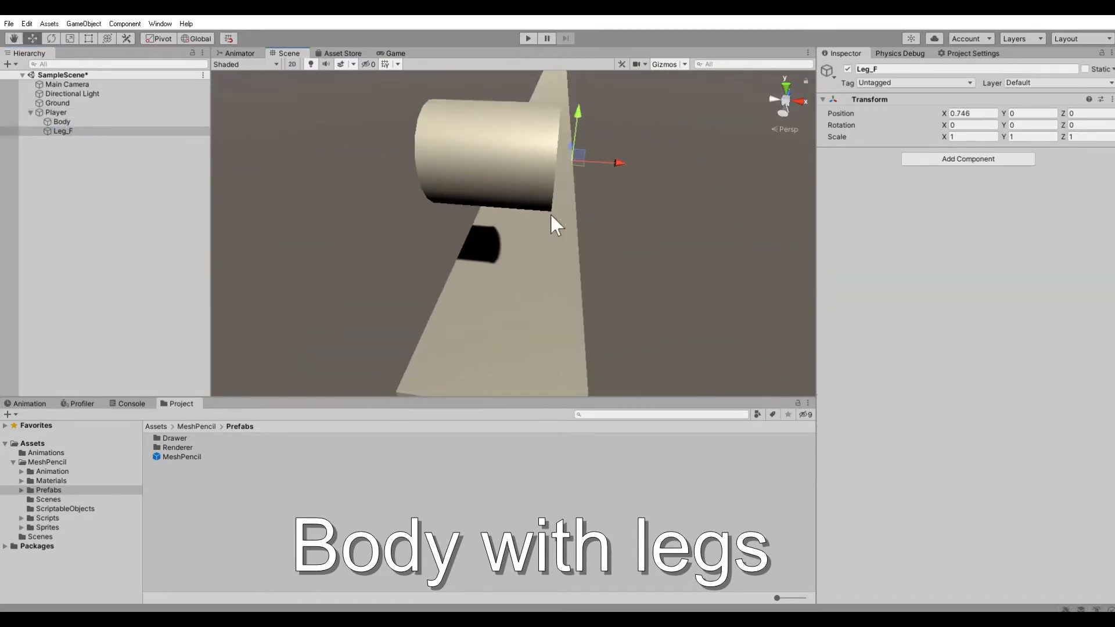
scroll(550, 212, up, 3)
middle_drag(550, 212, 537, 250)
drag(588, 212, 554, 211)
- Duplicate Leg_F and name the copy Leg_B
middle_drag(517, 225, 540, 258)
click(79, 133)
key(ctrl+d)
key(F2)
text(Leg_B)
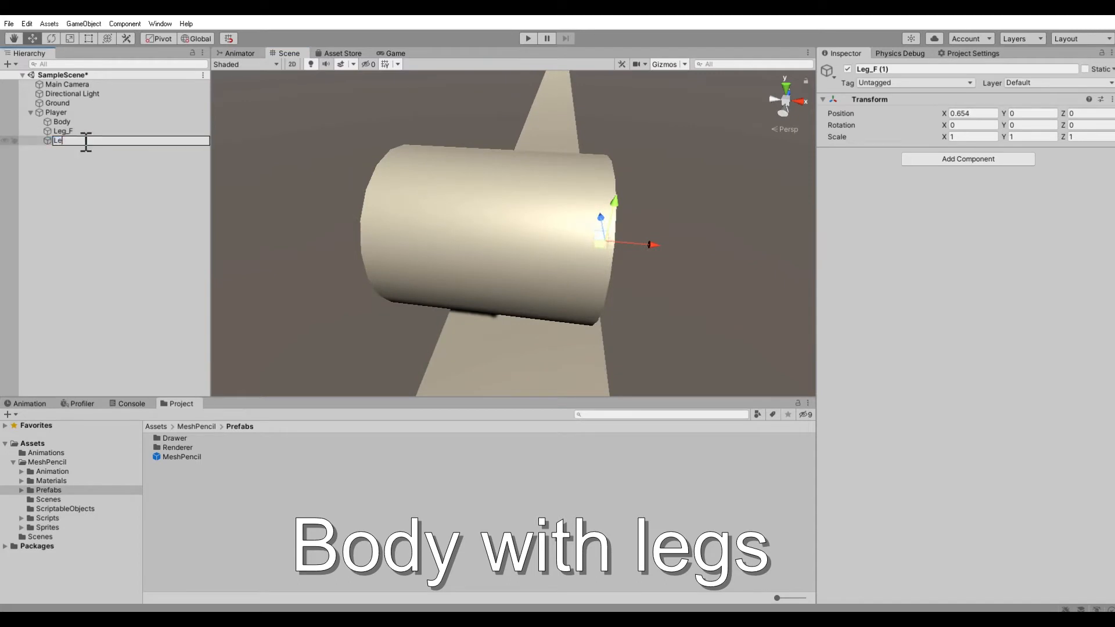
key(Return)
- Move Leg_B along X to the opposite end face of the body, at about -0.669
drag(617, 243, 302, 226)
middle_drag(273, 217, 473, 256)
drag(564, 262, 614, 269)
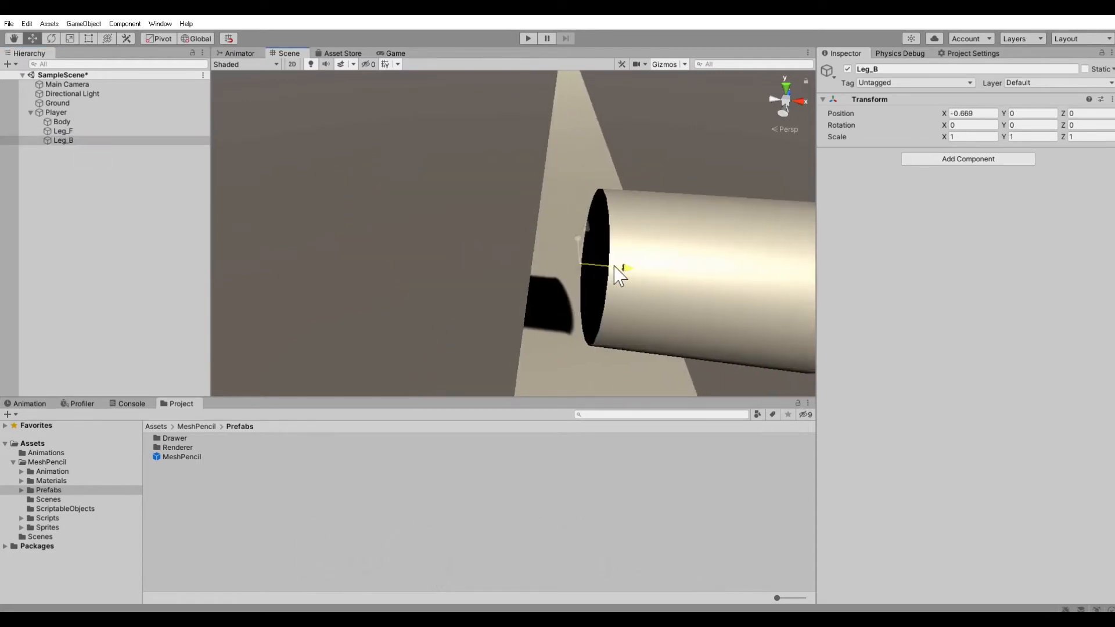
middle_drag(694, 294, 647, 288)
right_drag(716, 281, 551, 285)
middle_drag(551, 286, 712, 265)
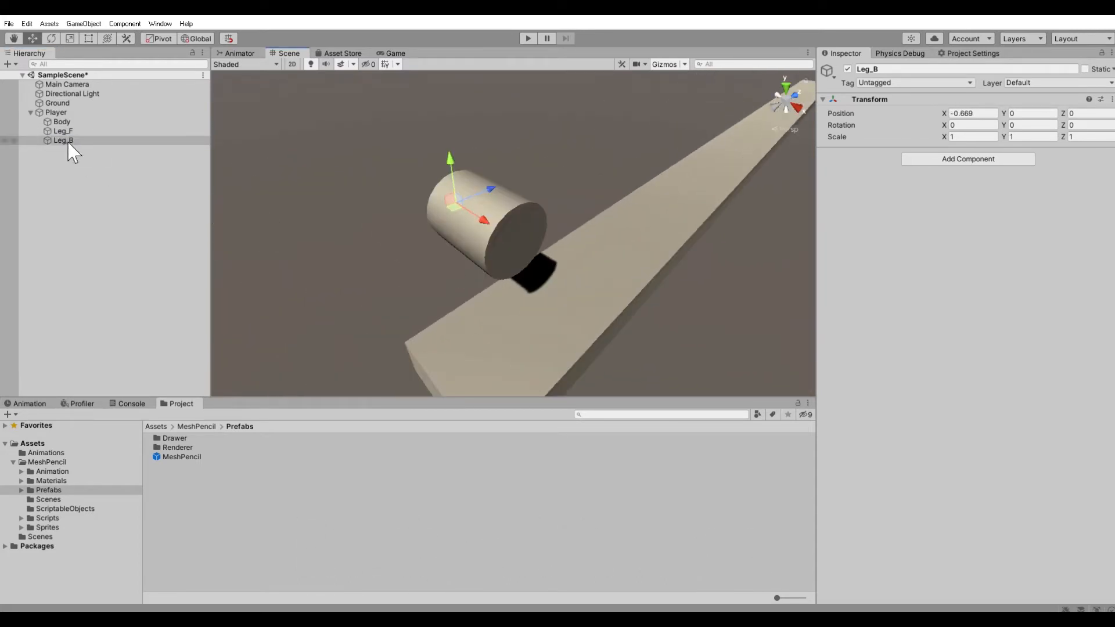
- Add a sphere as a child of Leg_F and set its scale to 0.2 on all three axes
right_click(65, 131)
mouse_move(124, 301)
click(207, 305)
click(967, 137)
text(0.2)
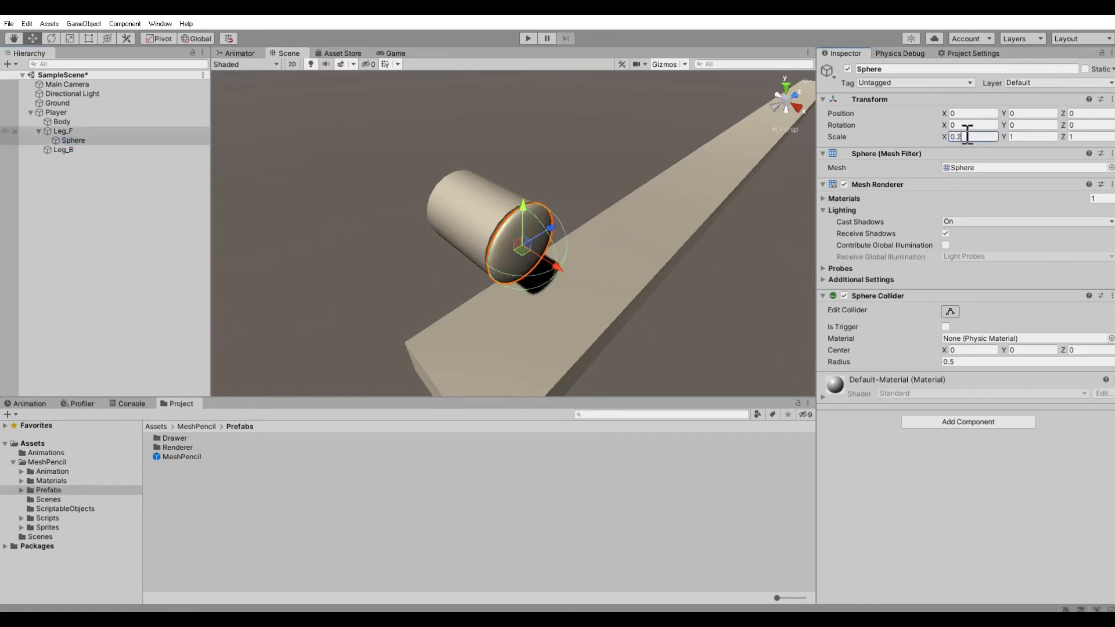
click(1023, 137)
key(ctrl+v)
click(1081, 137)
key(ctrl+v)
- Duplicate the sphere, parent the copy to Leg_B and set its X position to 0
alt+drag(418, 201, 511, 194)
middle_drag(512, 195, 605, 204)
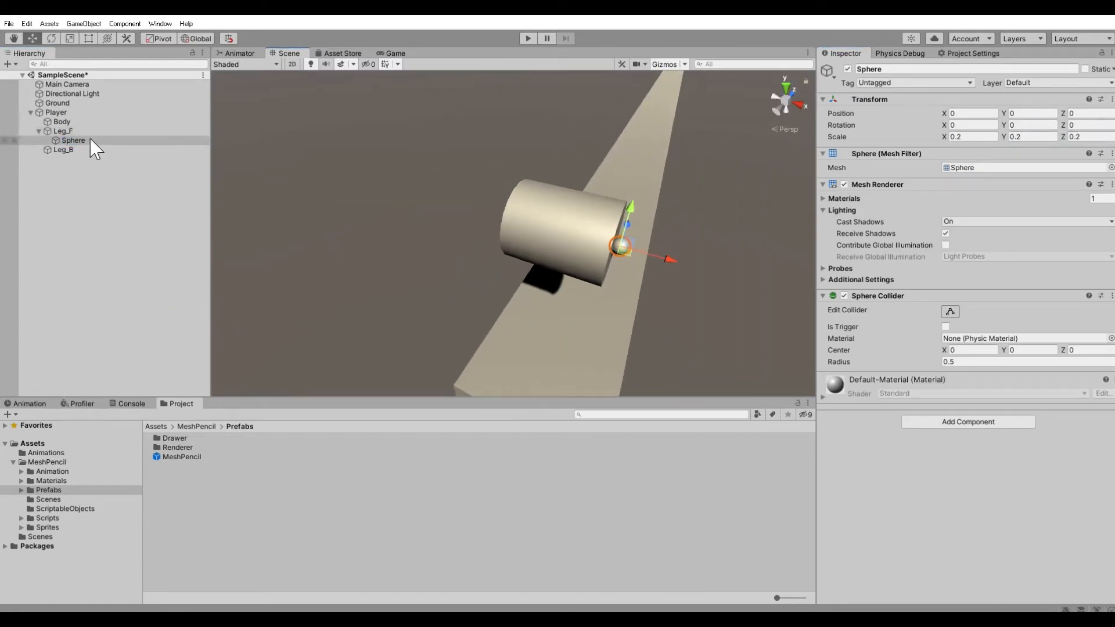
key(ctrl+d)
drag(79, 149, 70, 160)
click(971, 113)
text(0)
middle_drag(509, 225, 603, 249)
scroll(602, 249, up, 5)
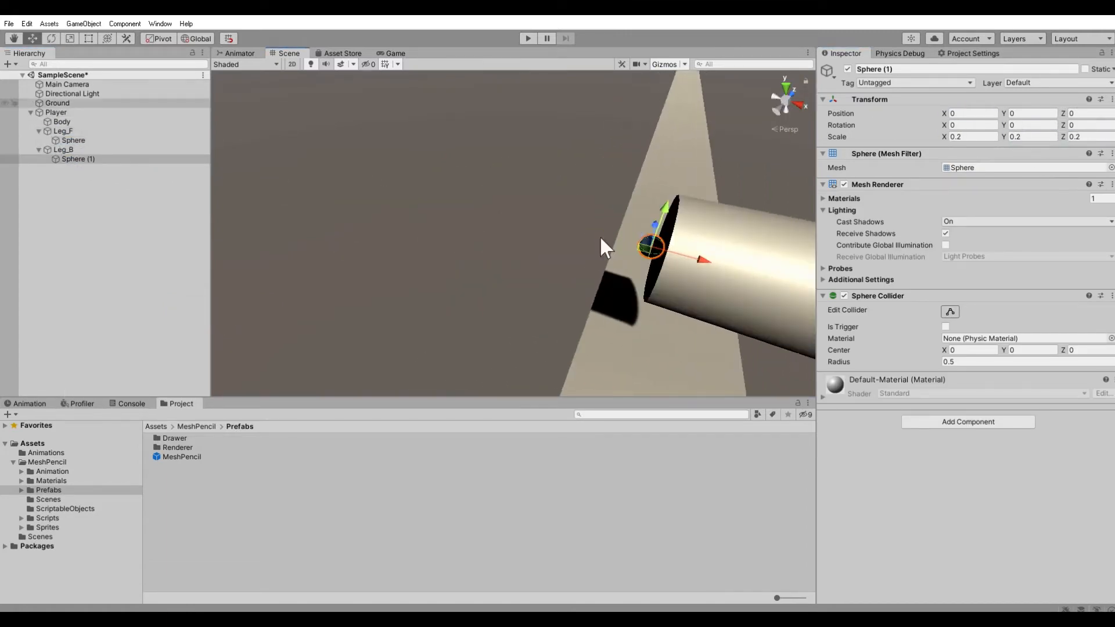
click(63, 150)
middle_drag(703, 260, 680, 261)
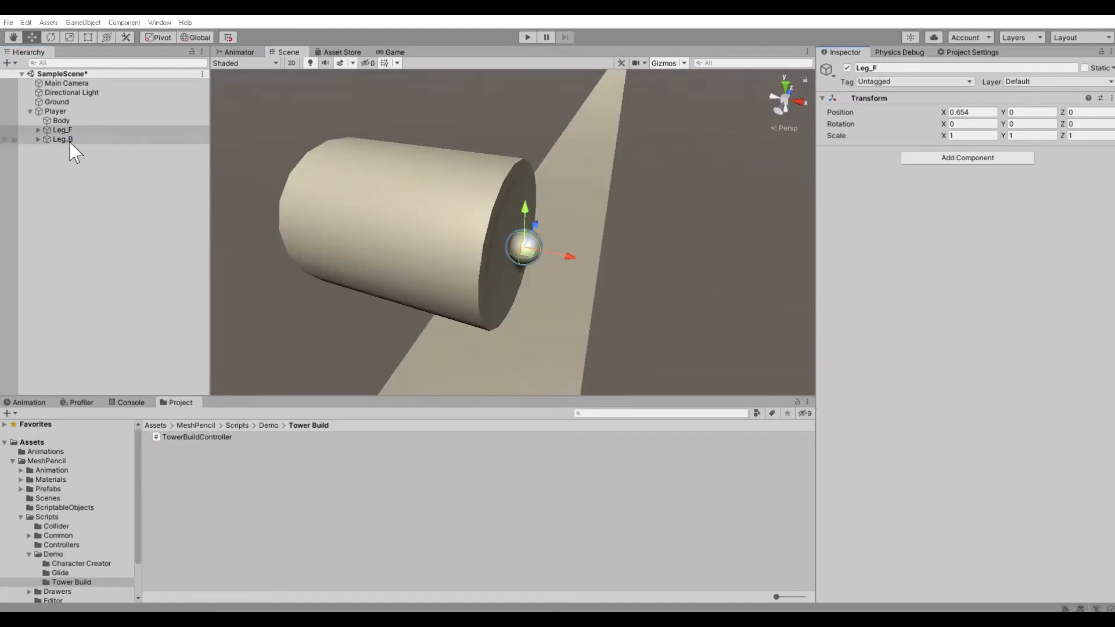
- Add the Rotator script to both Leg_F and Leg_B with Rotate Axis X 1 and Rotate Force 300
drag(69, 142, 72, 134)
click(959, 167)
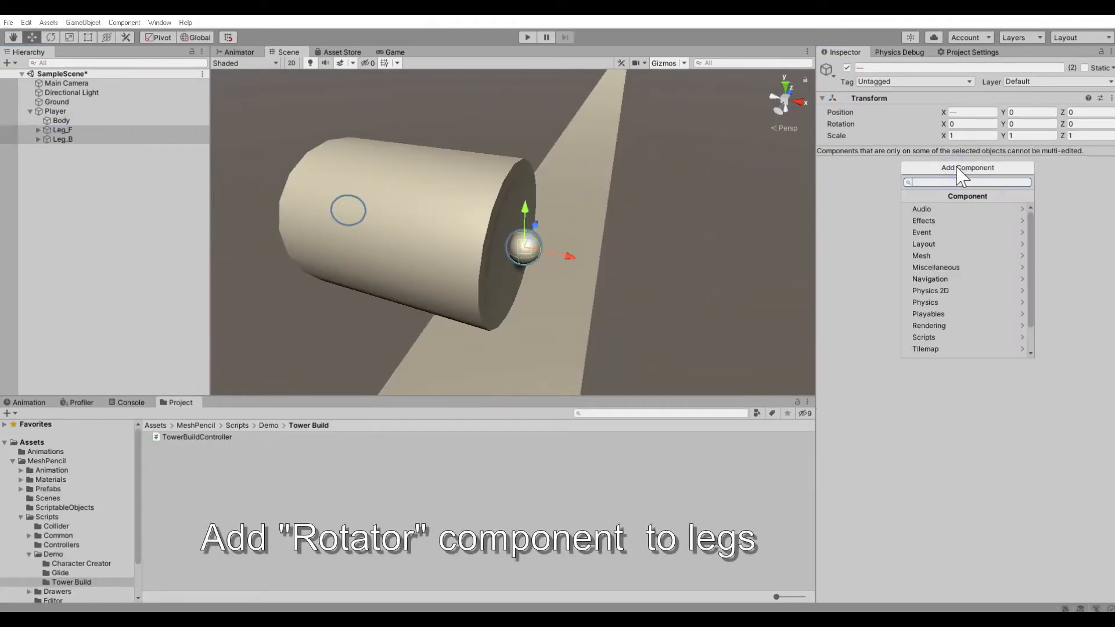
text(Rot)
key(Down)
key(Return)
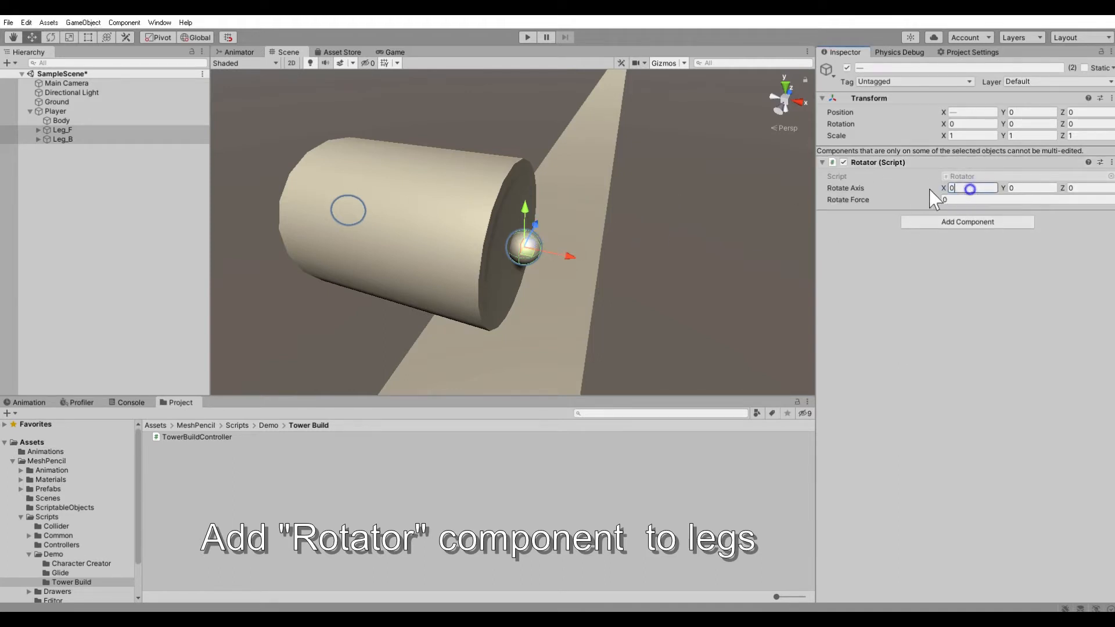
text(1)
click(953, 199)
text(300)
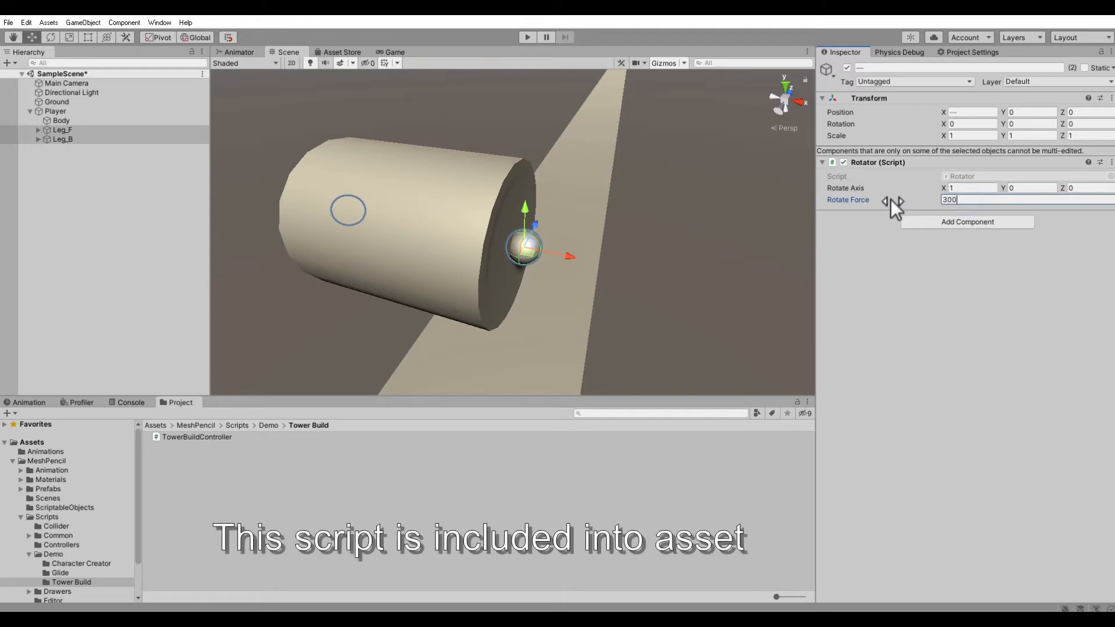
- Run the scene to check how the Rotator script turns the two legs
click(529, 38)
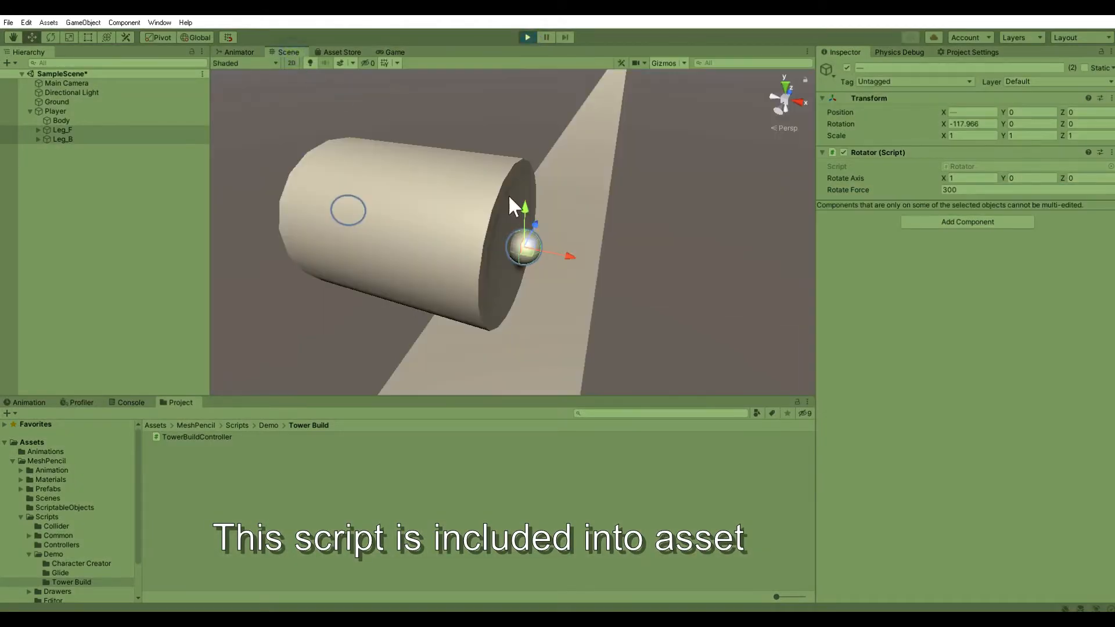
scroll(555, 253, down, 4)
scroll(552, 252, down, 8)
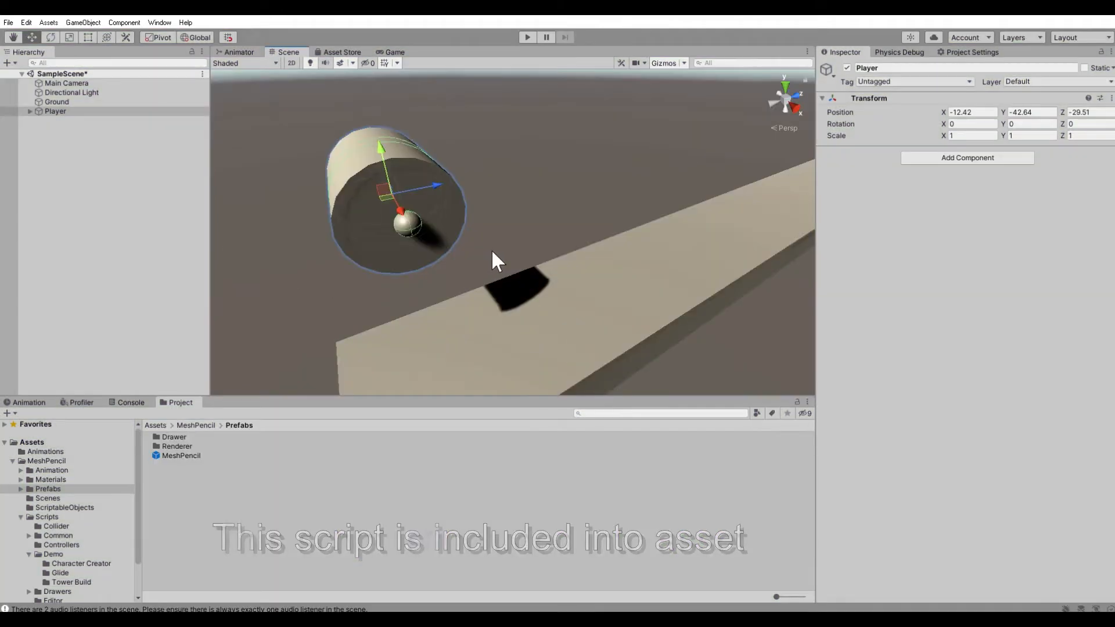
- Add the MeshPencil prefab to the scene hierarchy
scroll(492, 251, down, 5)
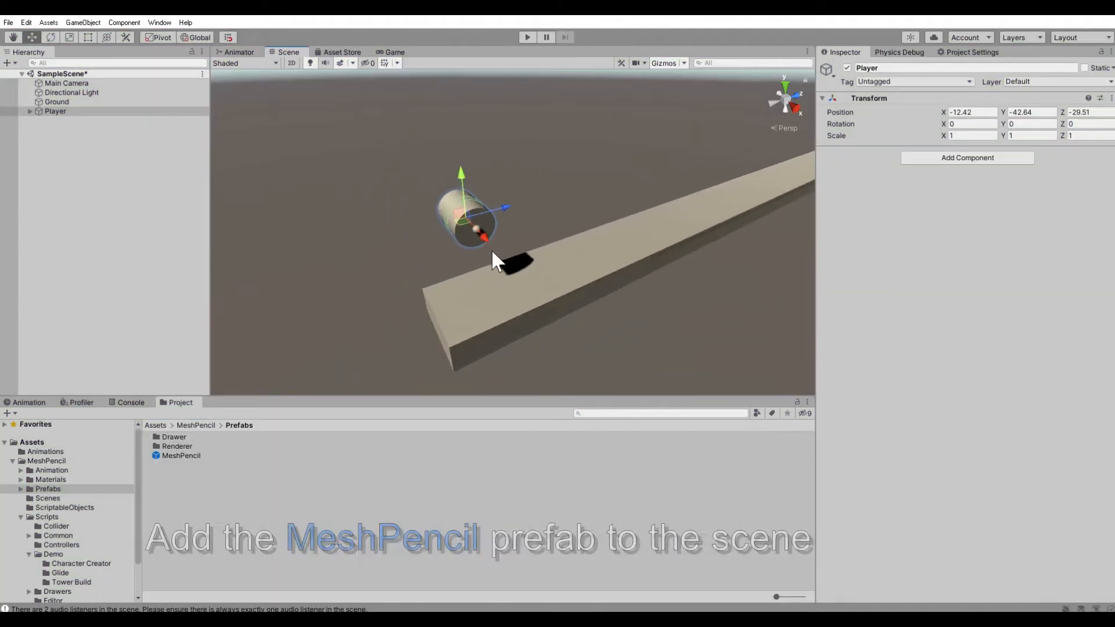
drag(174, 459, 79, 245)
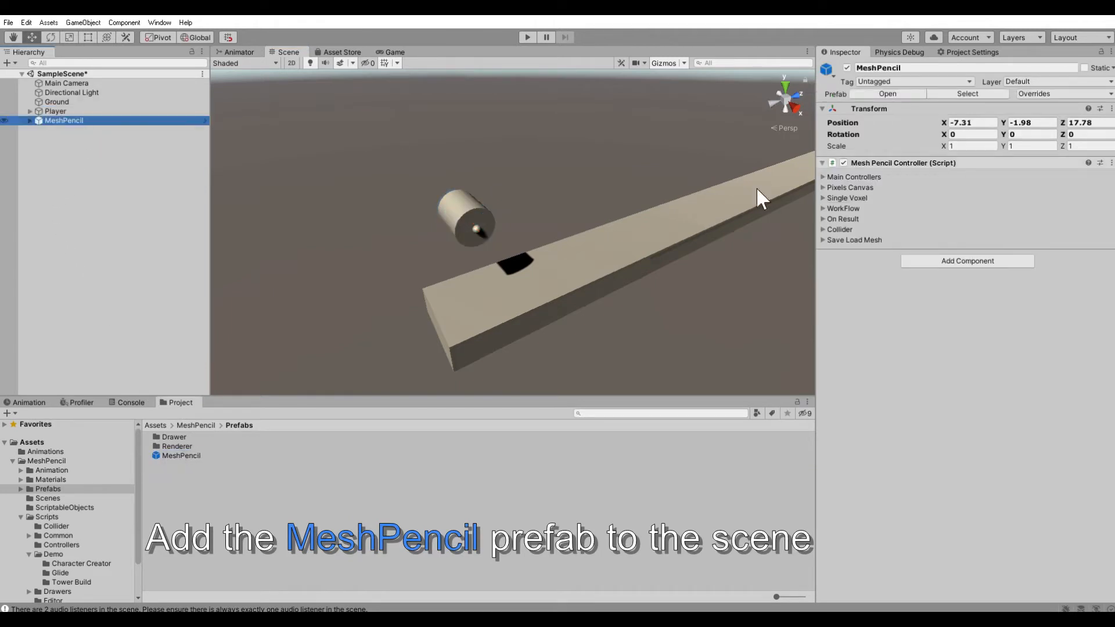
scroll(452, 287, down, 6)
- Lower the MeshPencil object to a Y position of about -86.1 and face its pixels canvas
double_click(58, 120)
scroll(479, 295, down, 6)
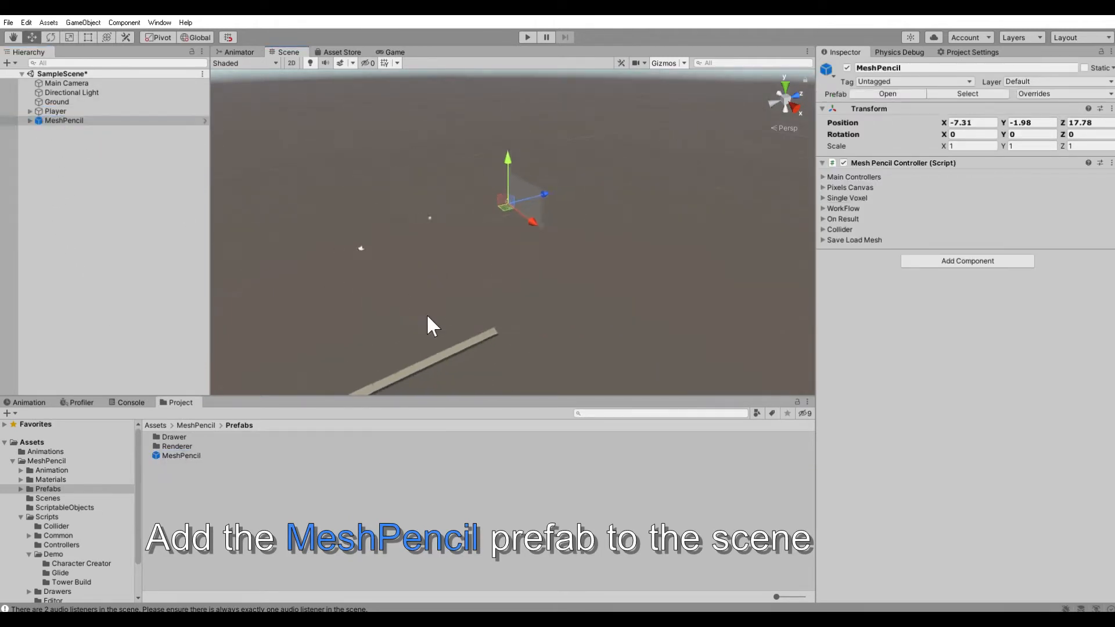
drag(504, 169, 501, 379)
double_click(62, 121)
scroll(441, 236, down, 6)
alt+drag(441, 235, 522, 254)
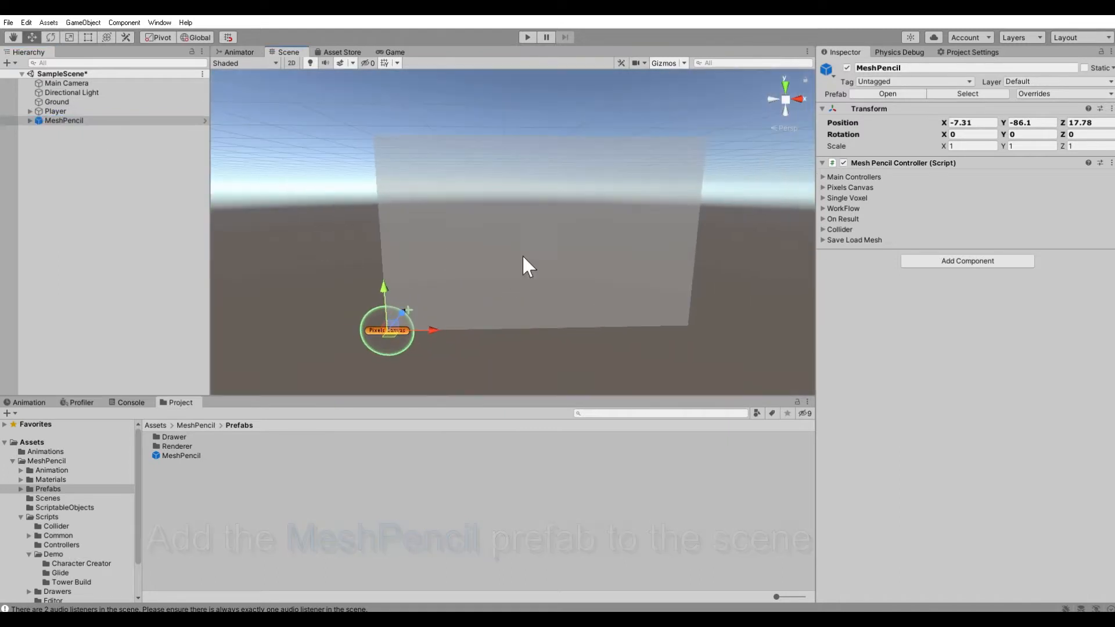
- Define User Layer 6 as MeshPencil and assign that layer to the MeshPencil object
click(1063, 81)
click(1011, 170)
click(983, 199)
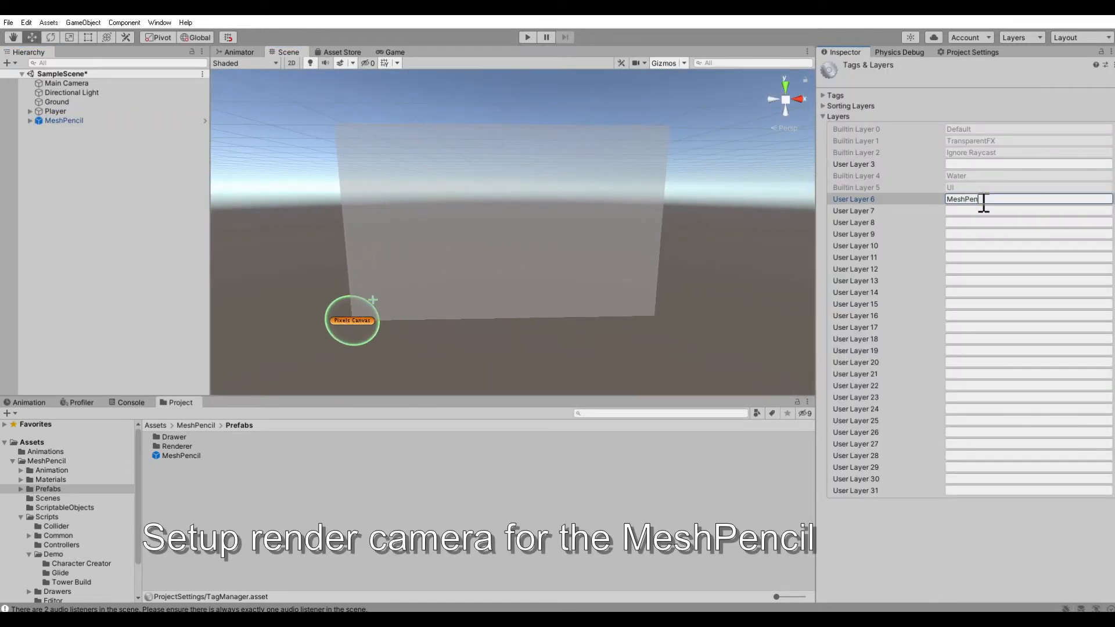
click(111, 121)
click(1063, 81)
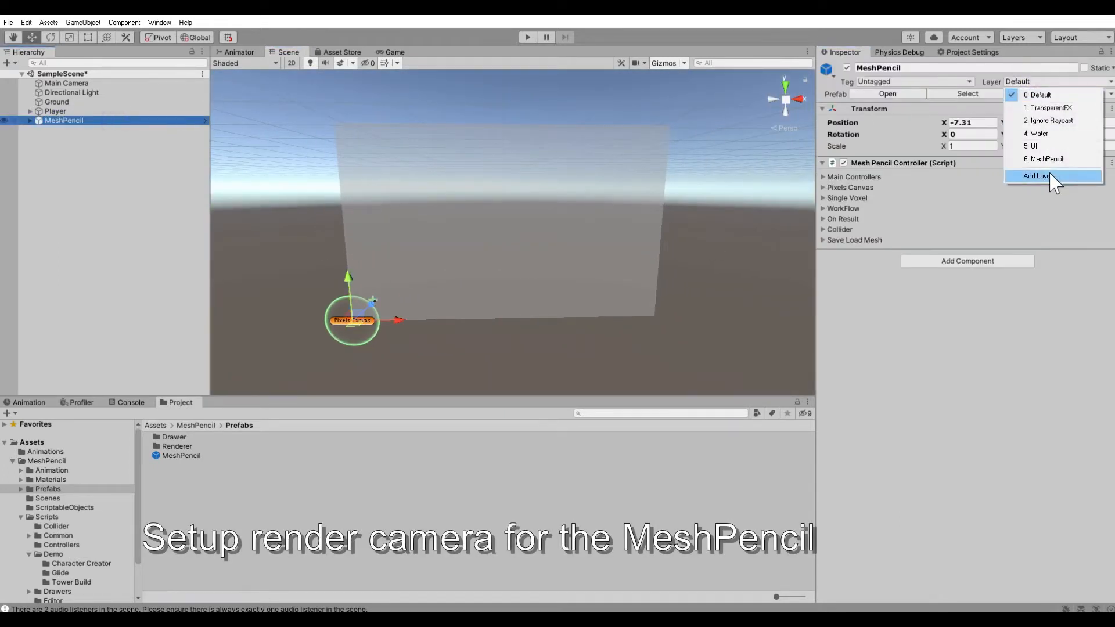
click(1049, 172)
click(598, 338)
- Create a new camera in the scene and name it Mesh Pencil Camera
right_click(150, 169)
click(171, 405)
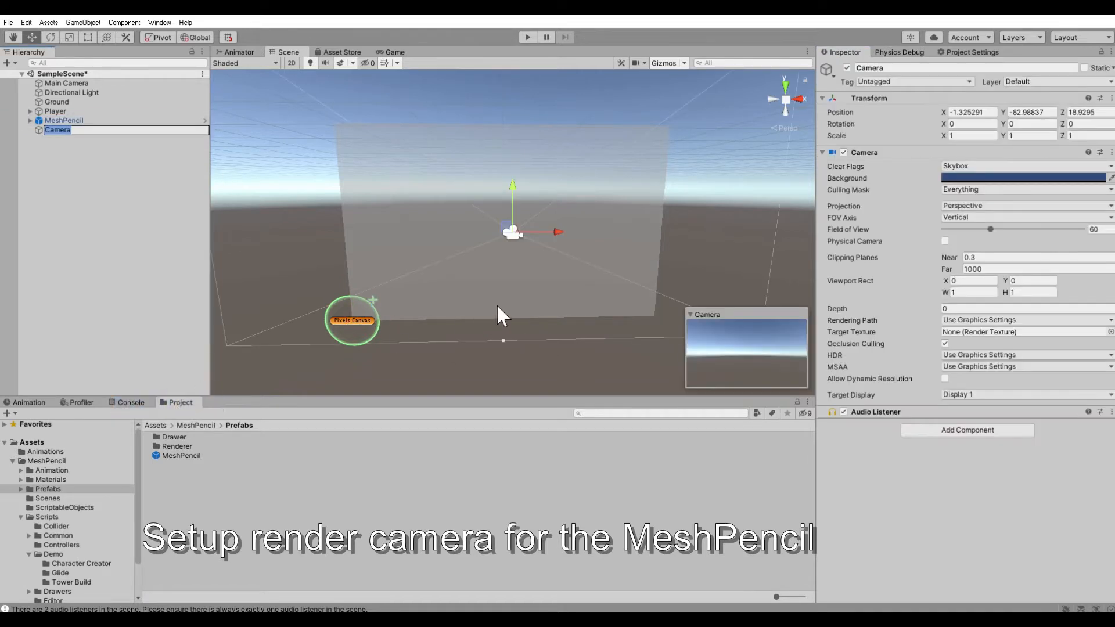
text(Mesh Pencil Camera)
key(Return)
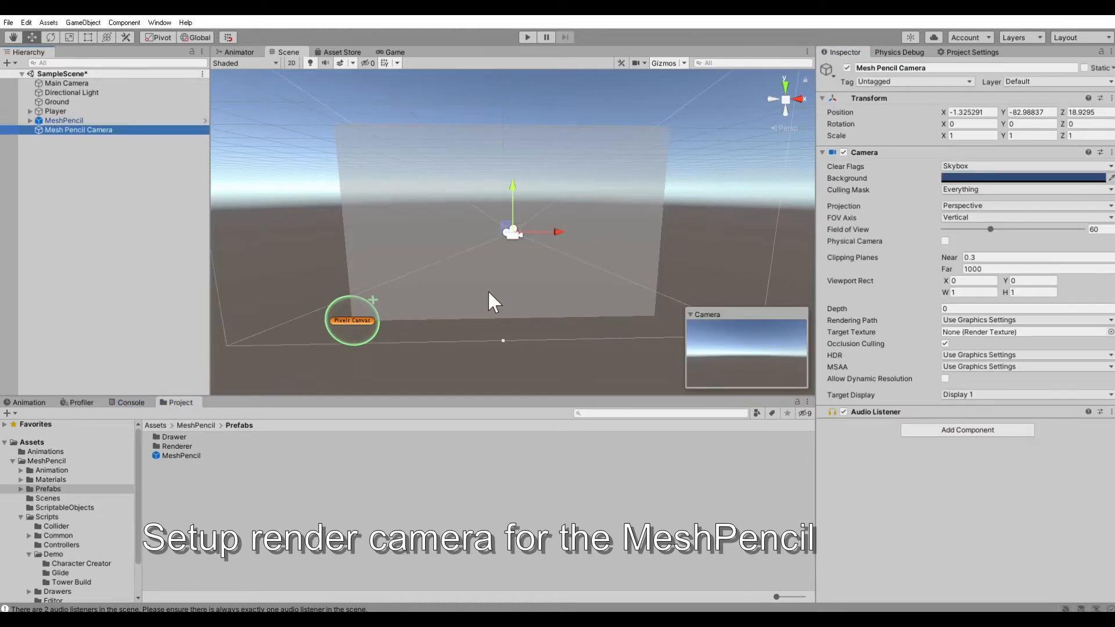
- Align Mesh Pencil Camera with the current scene view and set its X and Y rotation to 0
key(ctrl+shift+f)
click(986, 126)
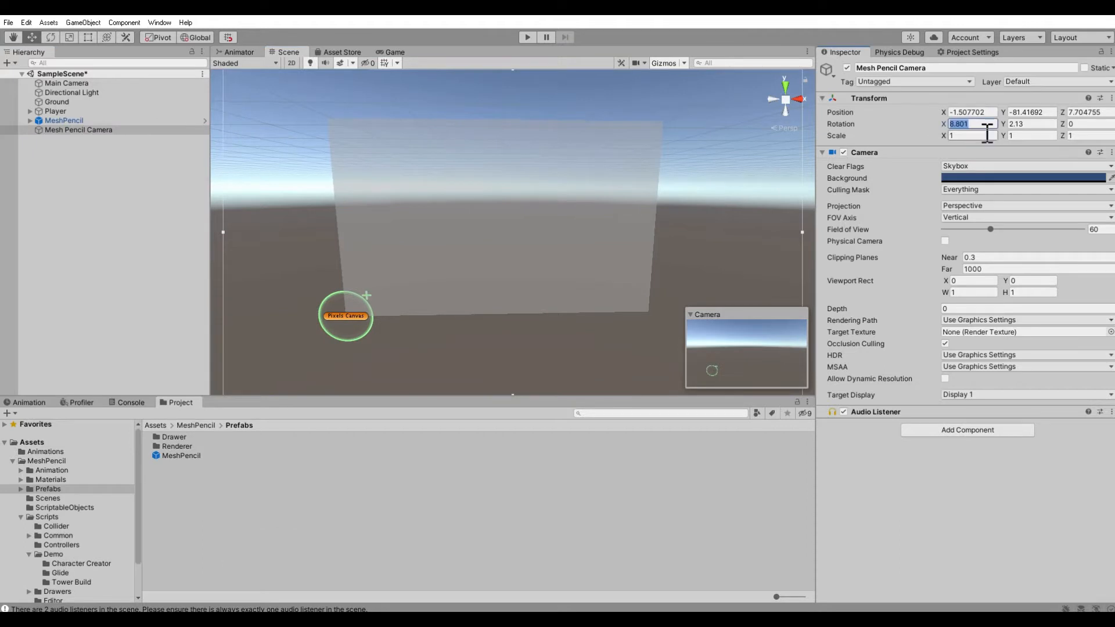
text(0)
click(1025, 125)
text(0)
- Set Mesh Pencil Camera to Orthographic projection, Depth only clear flags and a culling mask of only MeshPencil
click(978, 231)
click(987, 166)
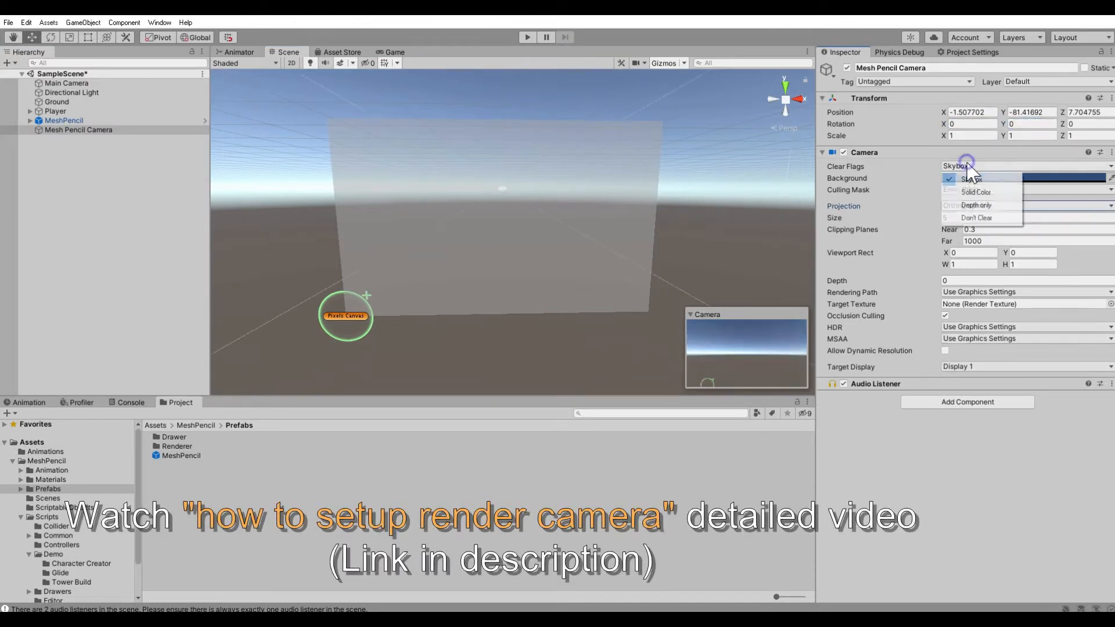
click(976, 206)
click(976, 178)
click(975, 190)
click(978, 281)
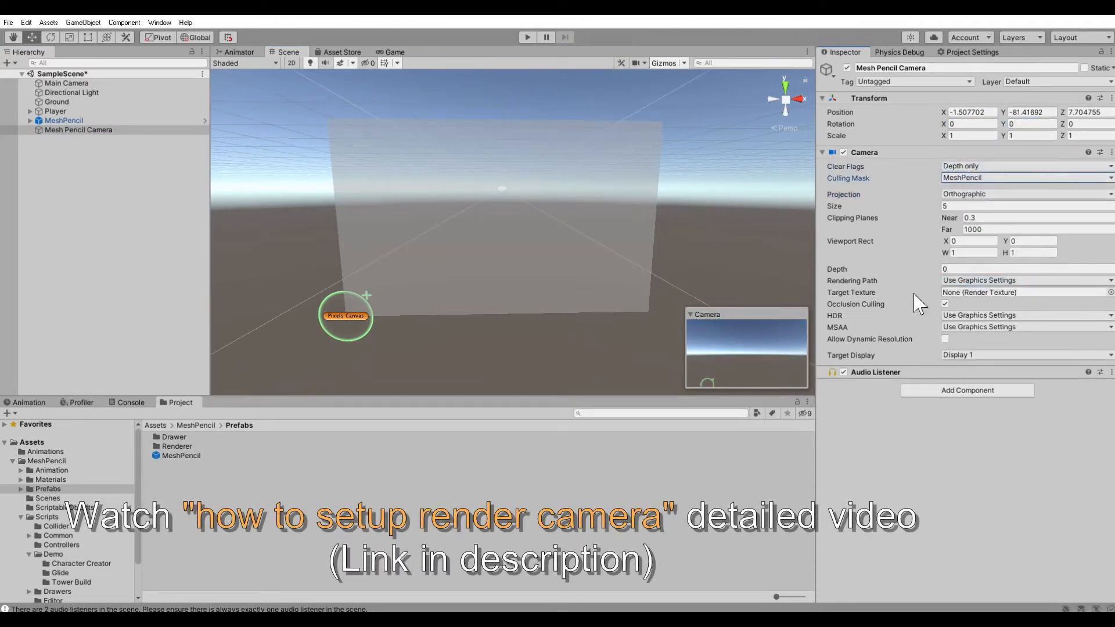
- Exclude the MeshPencil layer from Main Camera's culling mask and briefly run the scene to check the drawing canvas
scroll(560, 246, down, 3)
alt+drag(560, 247, 605, 294)
middle_drag(605, 294, 567, 250)
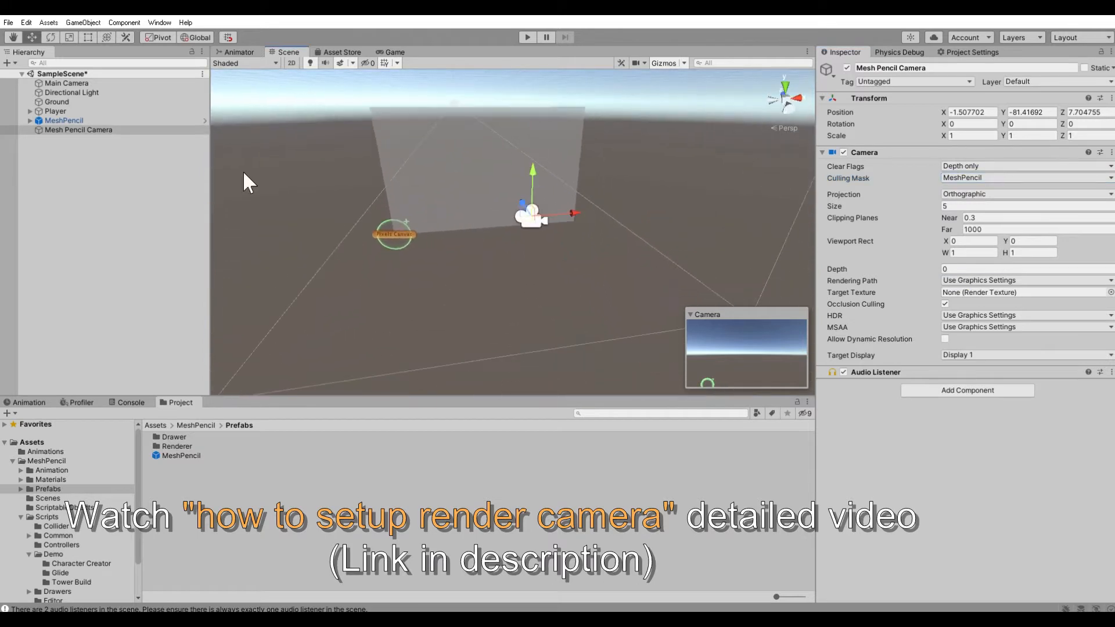
click(130, 84)
click(971, 189)
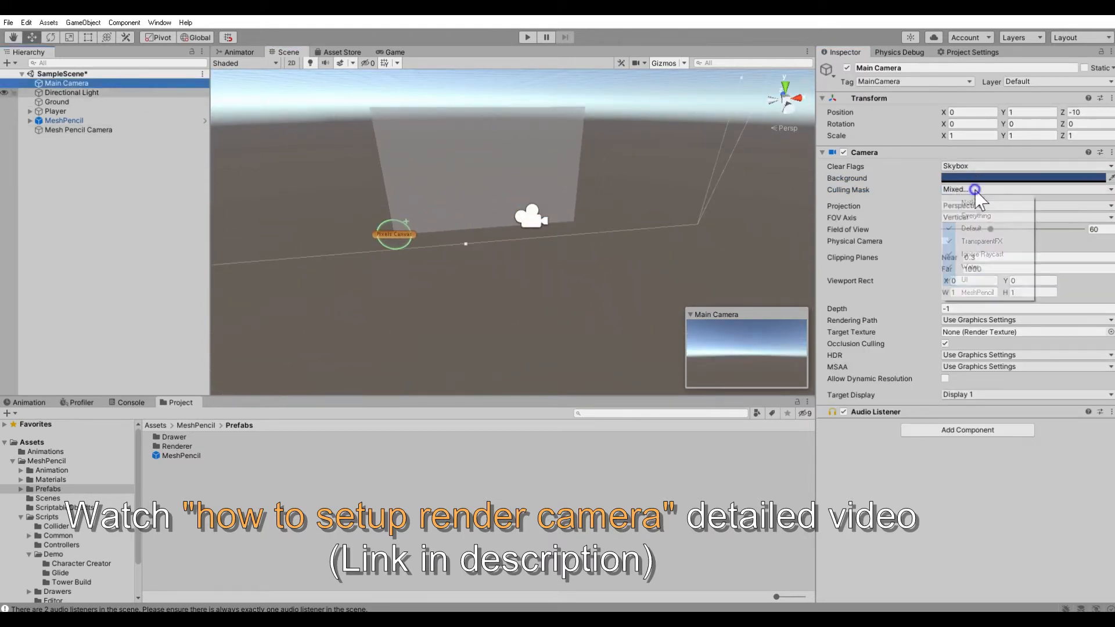
click(1009, 485)
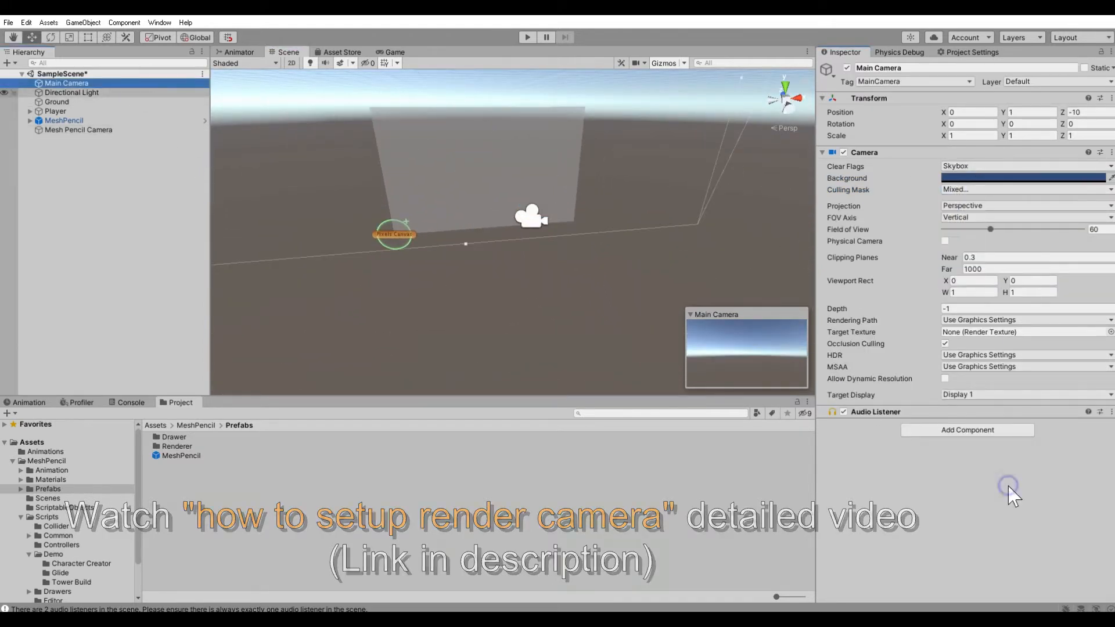
click(527, 37)
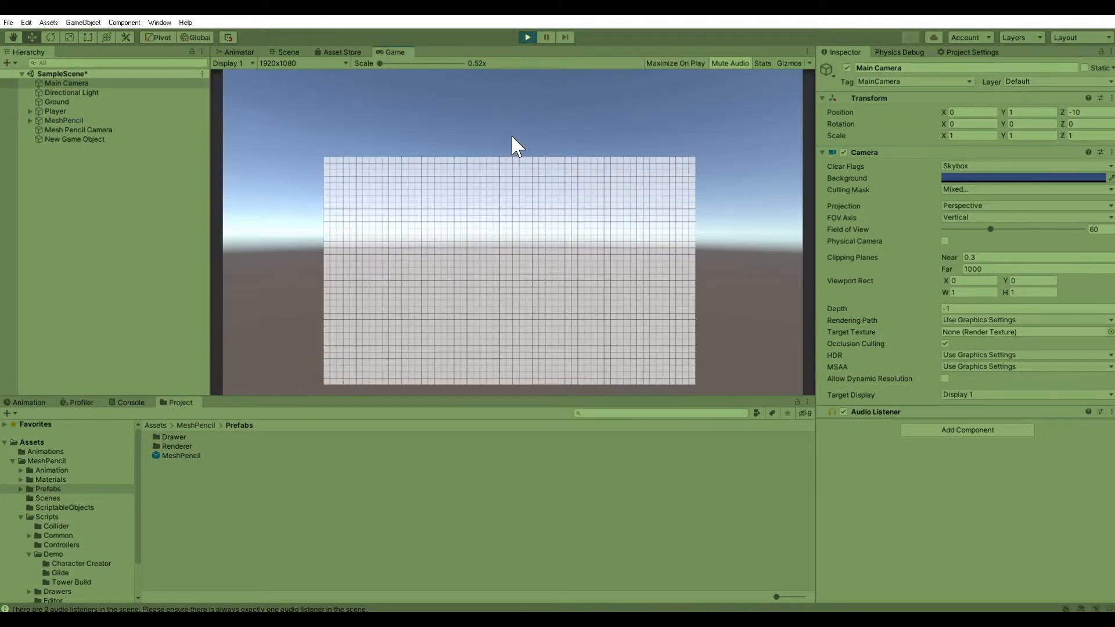
click(528, 37)
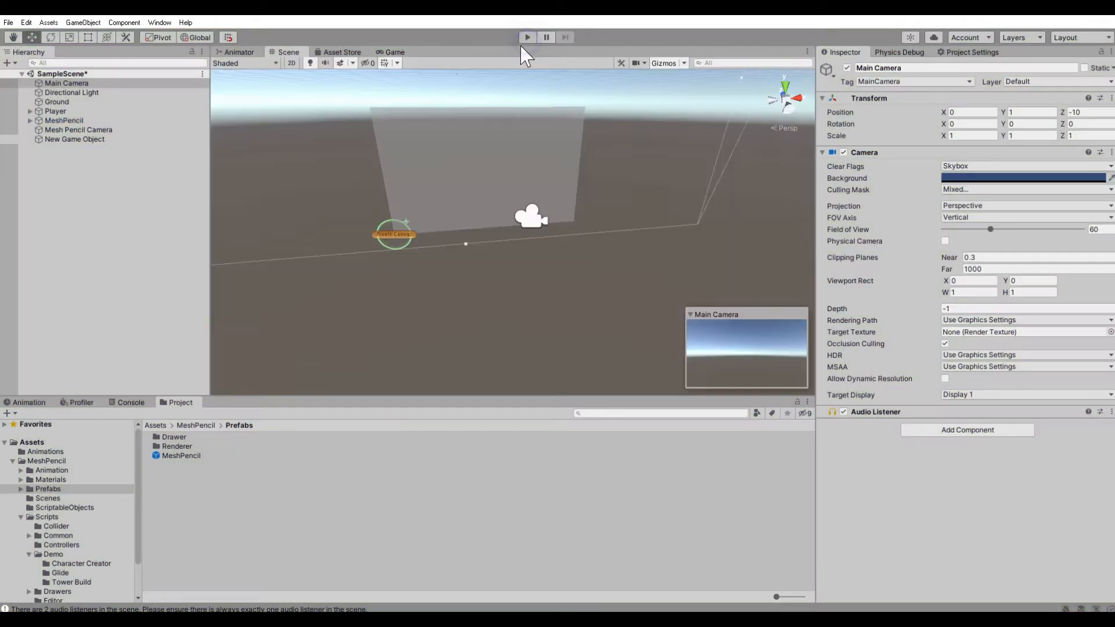
- Align Main Camera with a low side view showing the player and the whole ground beam
double_click(70, 83)
right_drag(629, 260, 389, 278)
middle_drag(390, 255, 374, 130)
middle_drag(373, 232, 332, 119)
scroll(421, 207, up, 7)
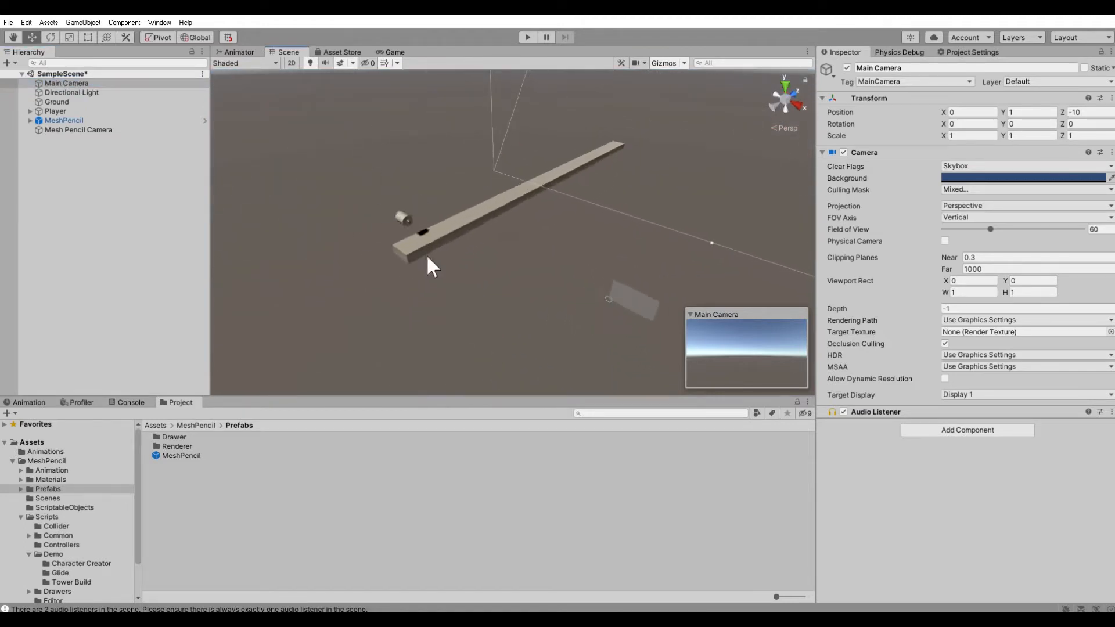
alt+drag(401, 290, 443, 248)
scroll(443, 249, up, 3)
middle_drag(528, 344, 528, 277)
key(ctrl+shift+f)
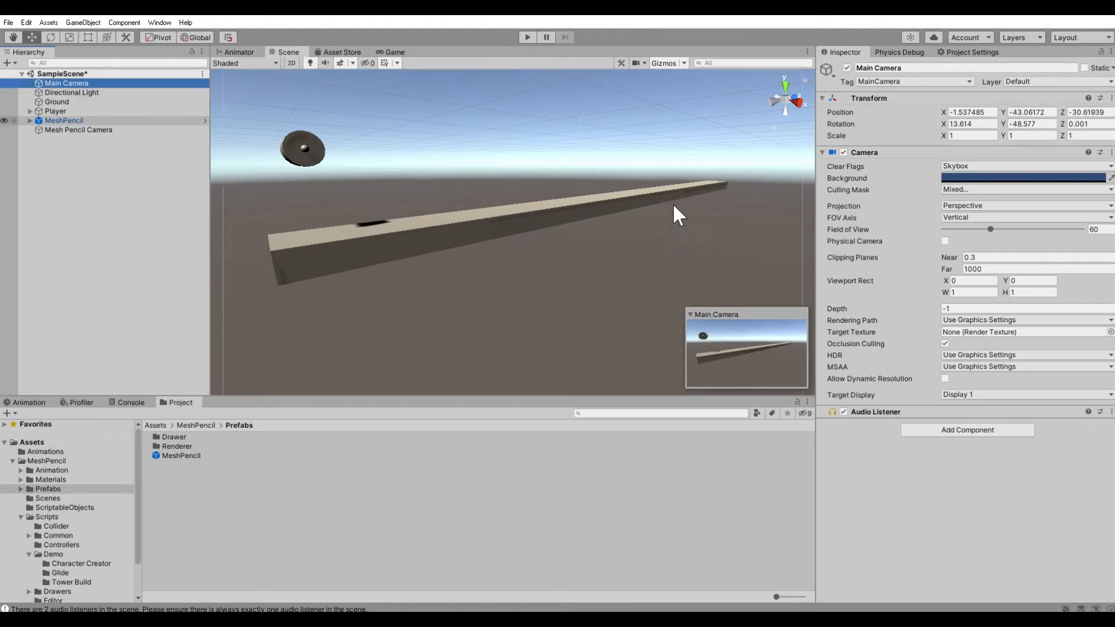
- Briefly run the scene to check the view, and assign Mesh Pencil Camera as the MeshPencil object's Render Camera
click(527, 37)
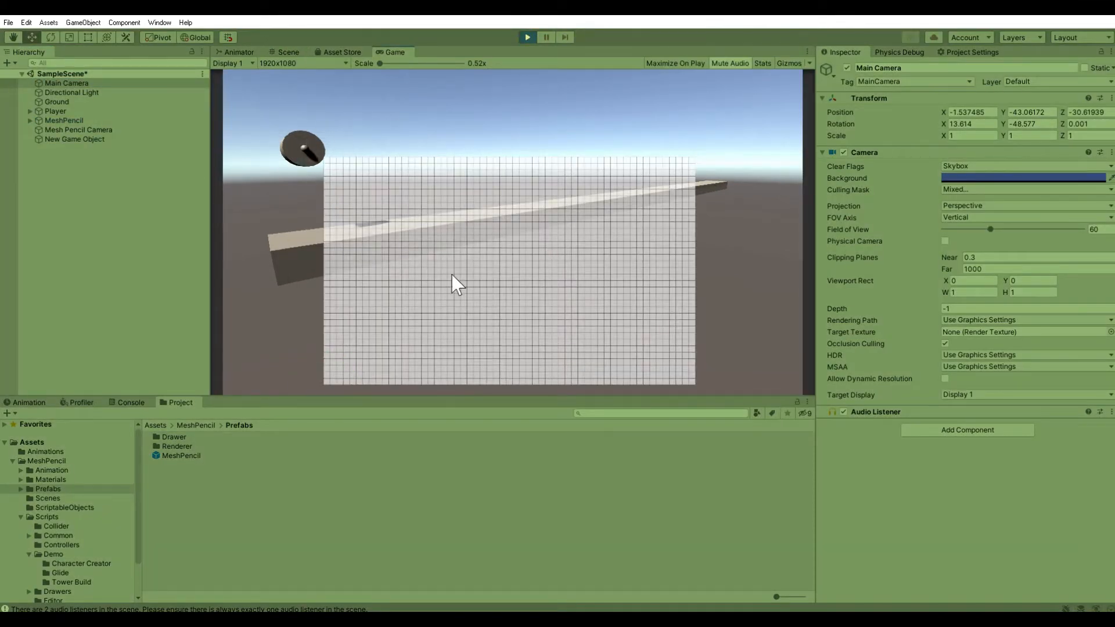
click(528, 37)
click(138, 121)
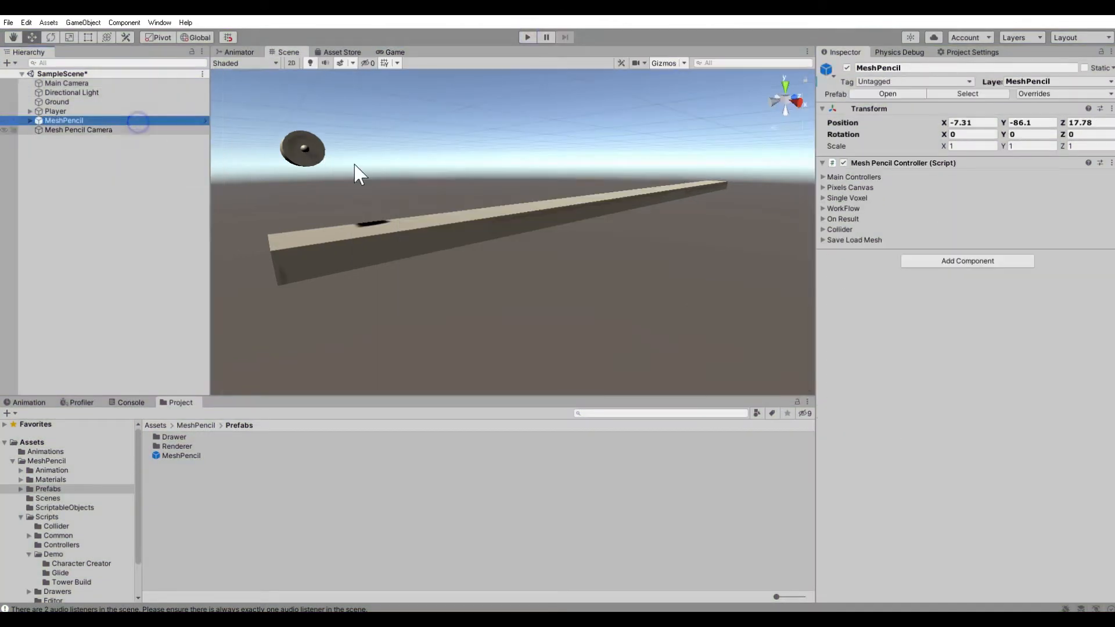
click(823, 208)
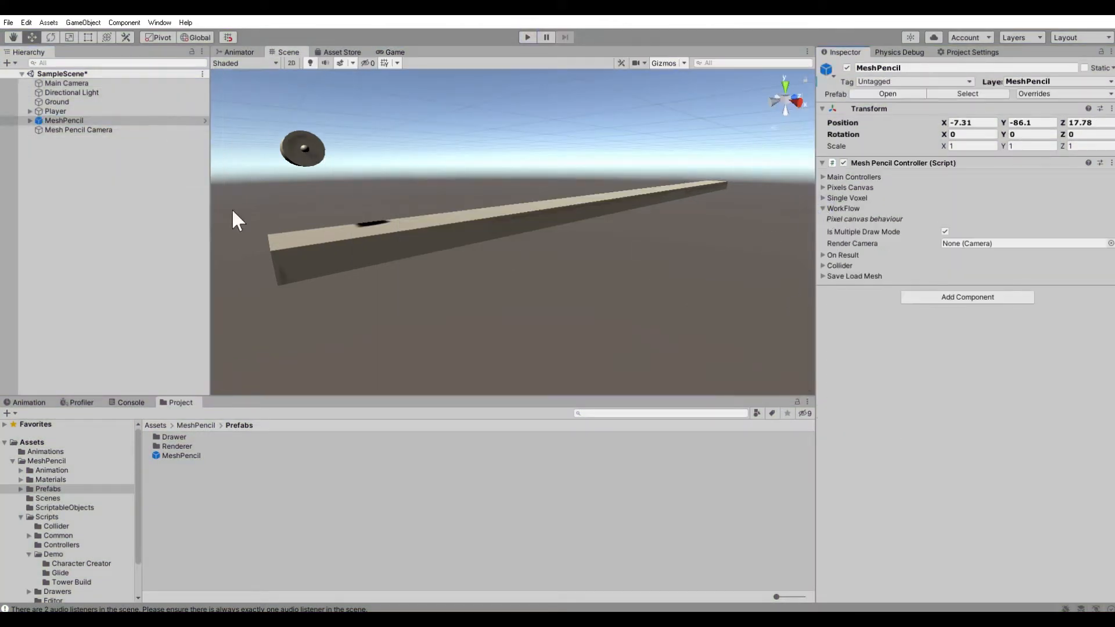
mouse_move(104, 131)
mouse_down()
mouse_move(904, 252)
mouse_move(961, 244)
mouse_up()
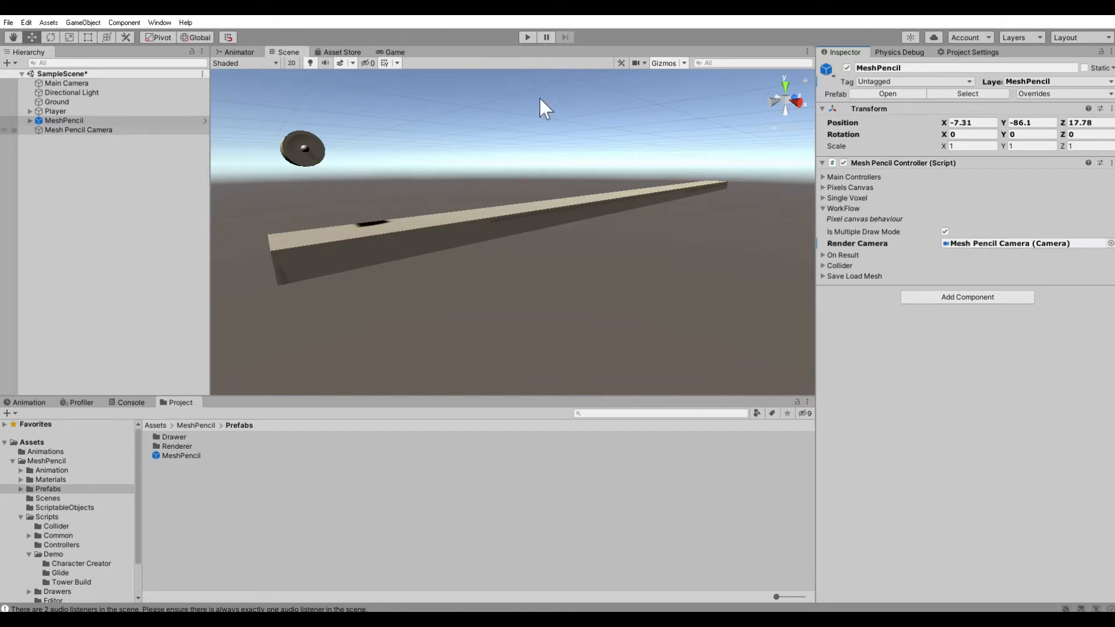
- Run the scene, draw a test stroke across the pixel canvas to check the render camera, and stop the scene
click(525, 36)
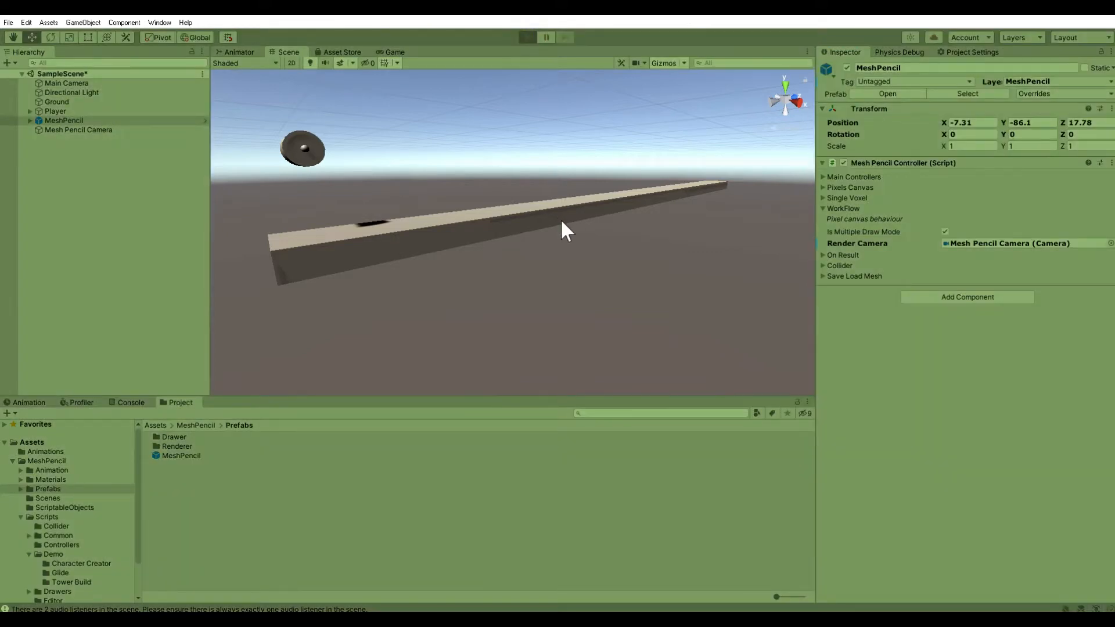
scroll(430, 308, down, 5)
drag(421, 316, 621, 261)
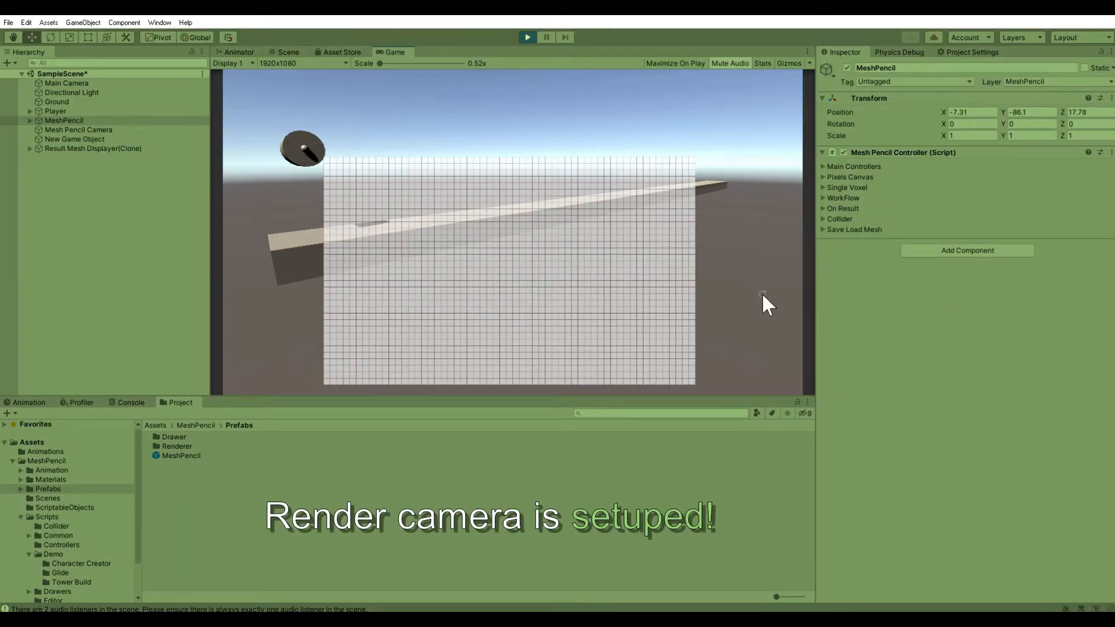
click(527, 37)
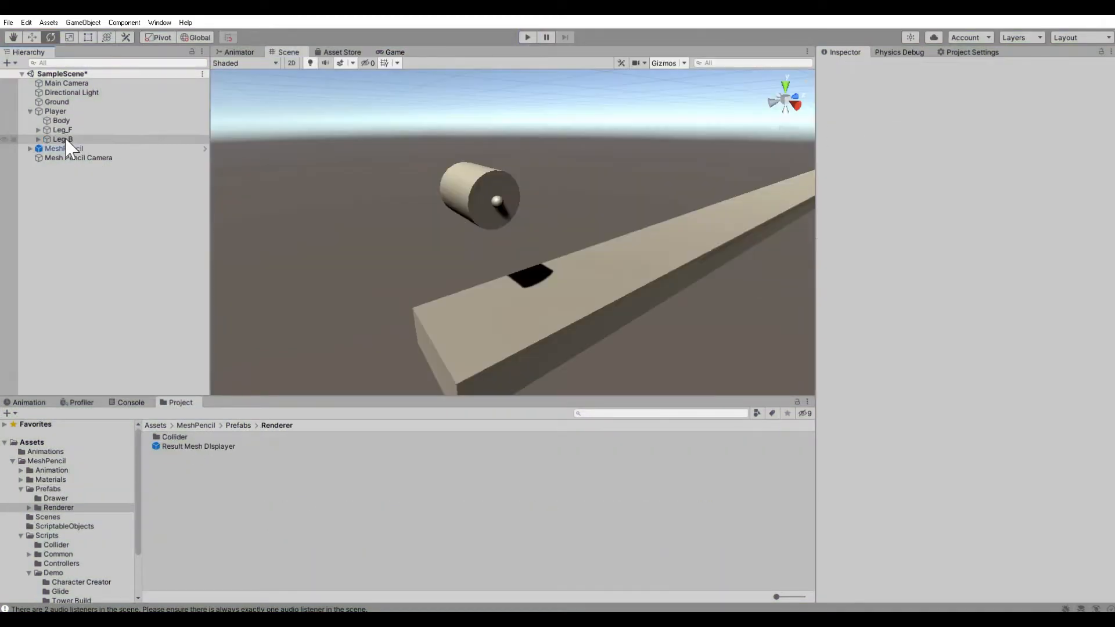
- Set the X rotation of the player's Leg_B to -180
double_click(66, 138)
scroll(495, 226, down, 5)
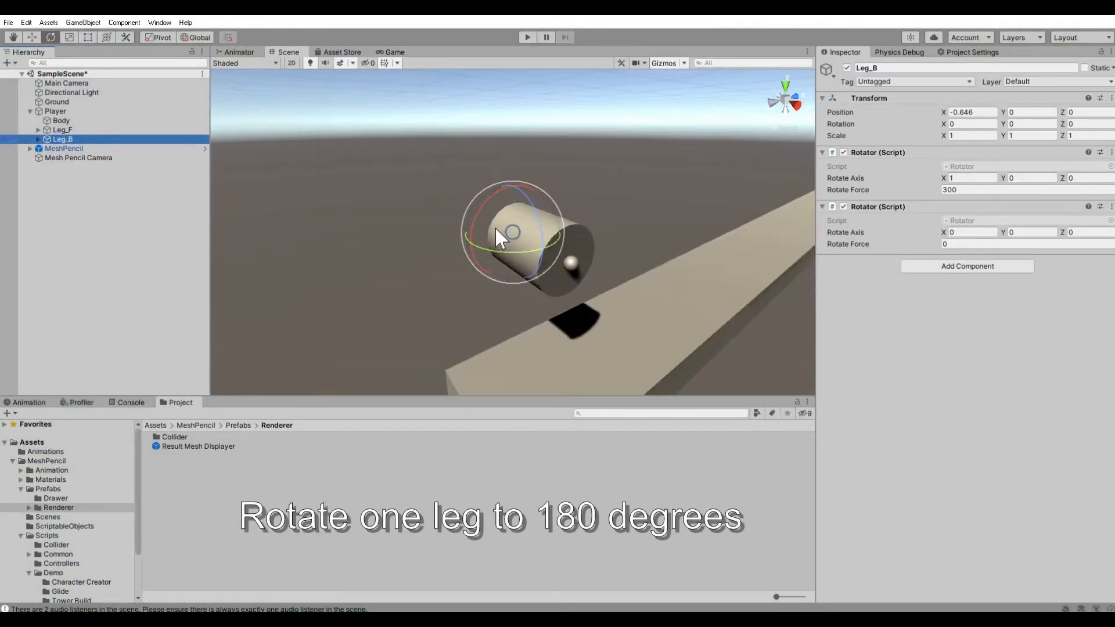
right_drag(495, 226, 695, 273)
scroll(696, 263, up, 3)
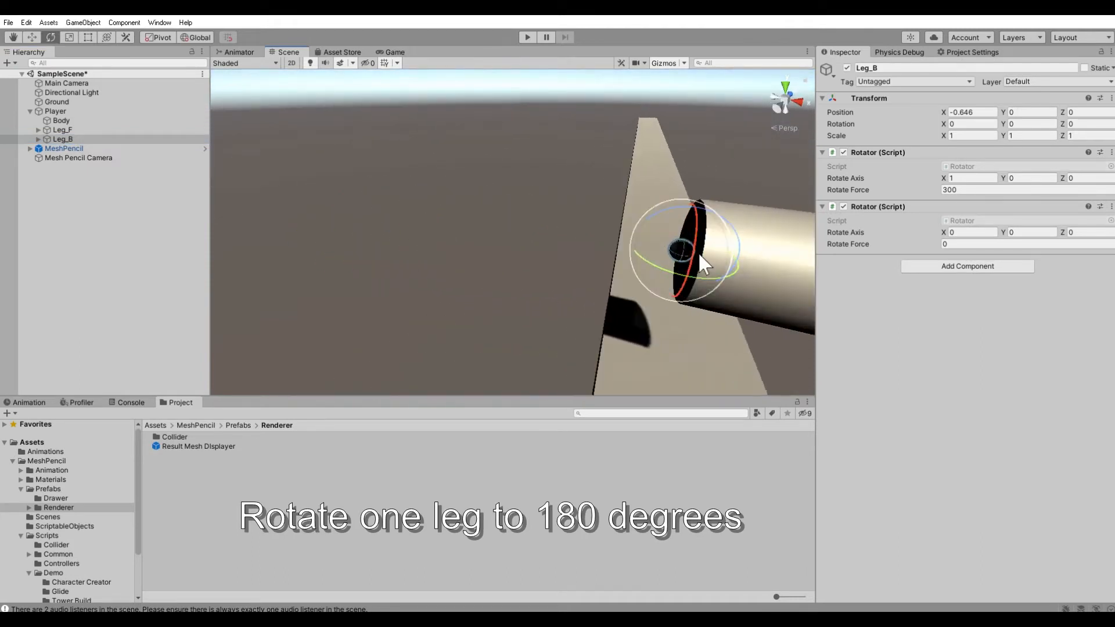
drag(700, 261, 698, 265)
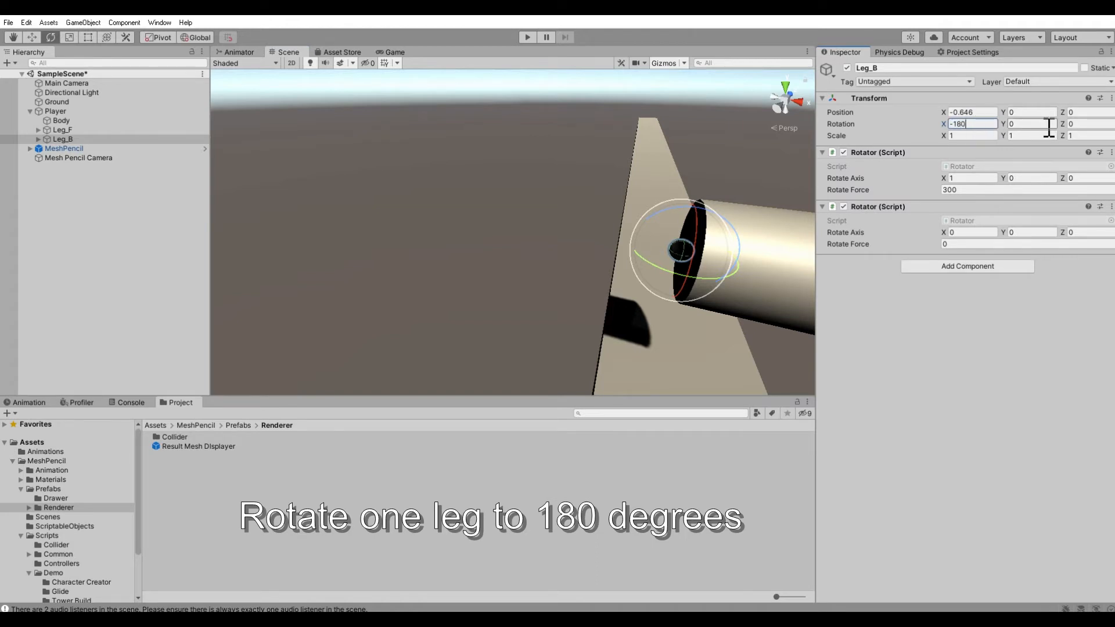
middle_drag(631, 260, 447, 241)
right_drag(587, 272, 540, 267)
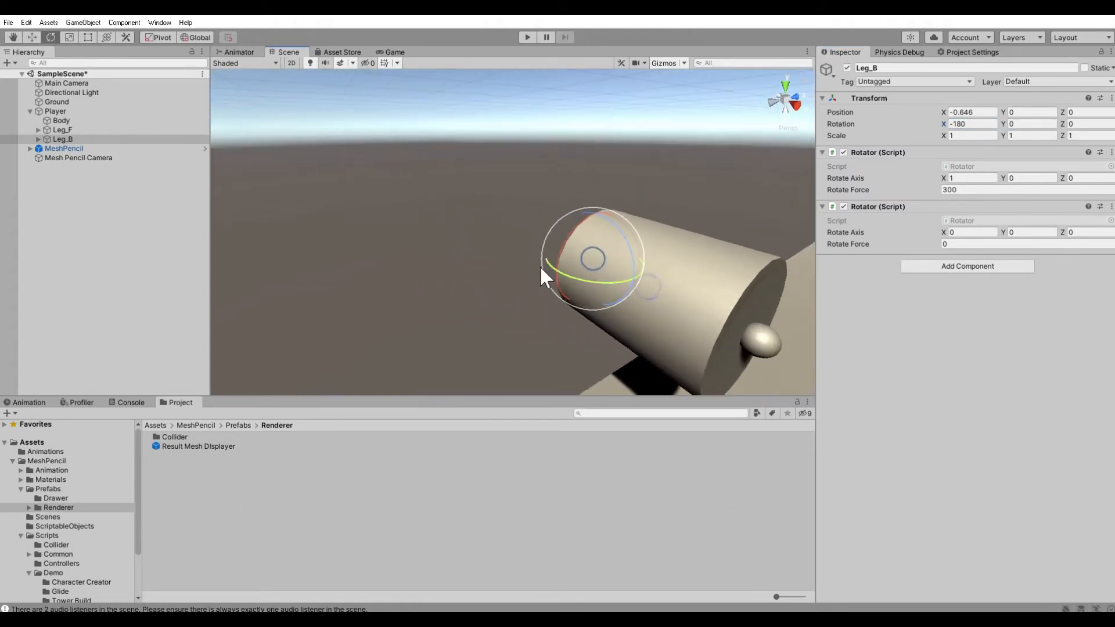
middle_drag(541, 267, 407, 198)
scroll(408, 203, down, 3)
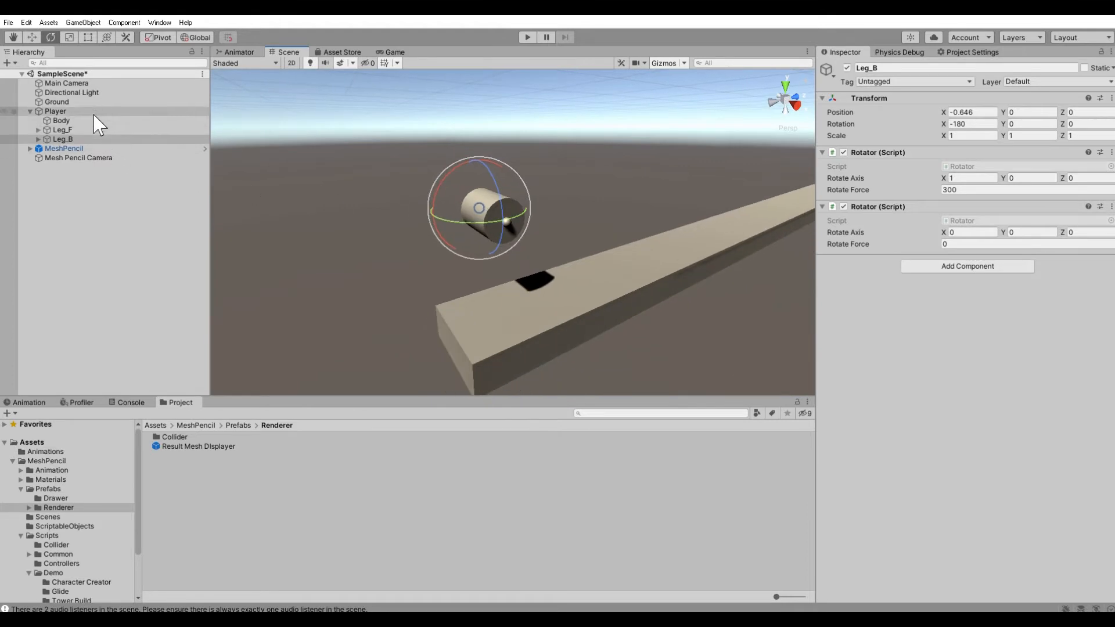
- Disable Add Rigid Body in the MeshPencil object's collider generation settings
click(81, 148)
click(823, 230)
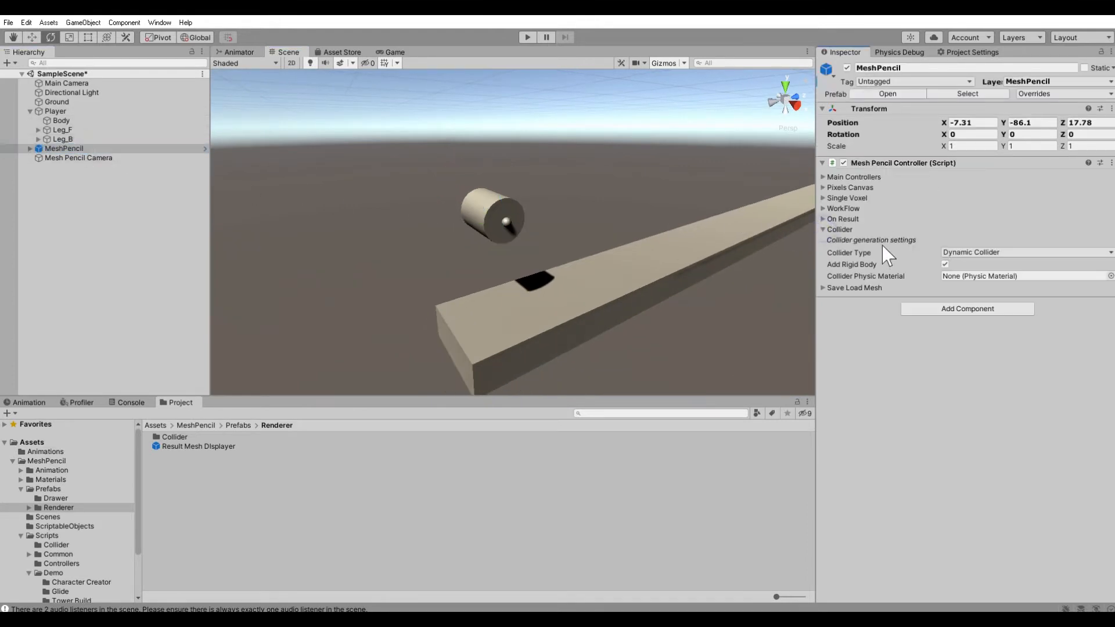
click(945, 264)
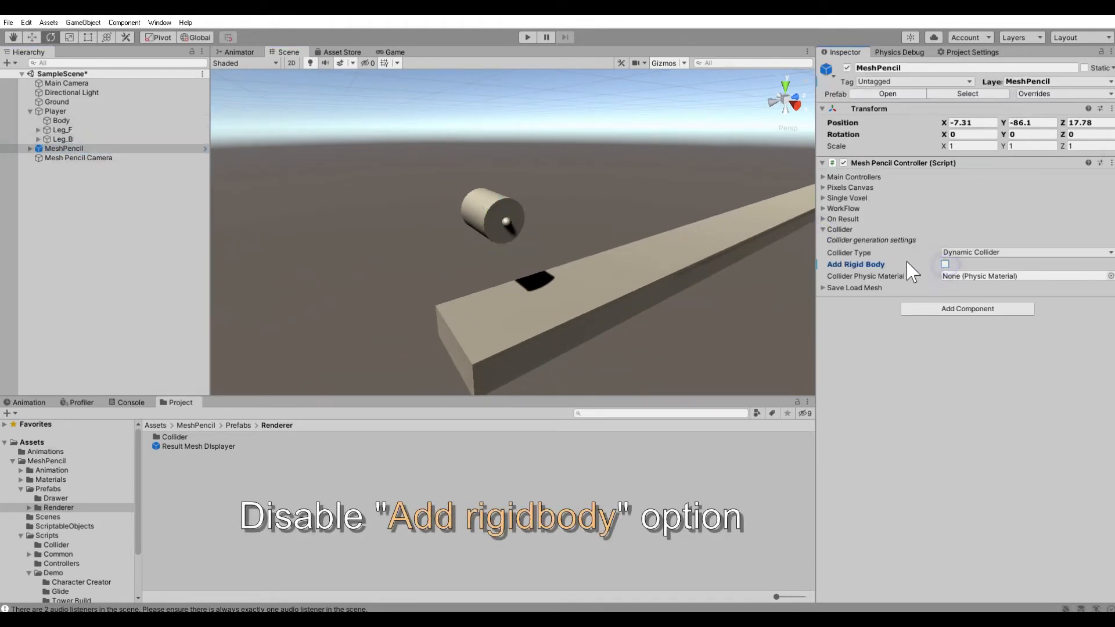
click(823, 230)
- Set MeshPencil's result pivot position to Touching Left and add the player's legs as parent transforms
click(823, 219)
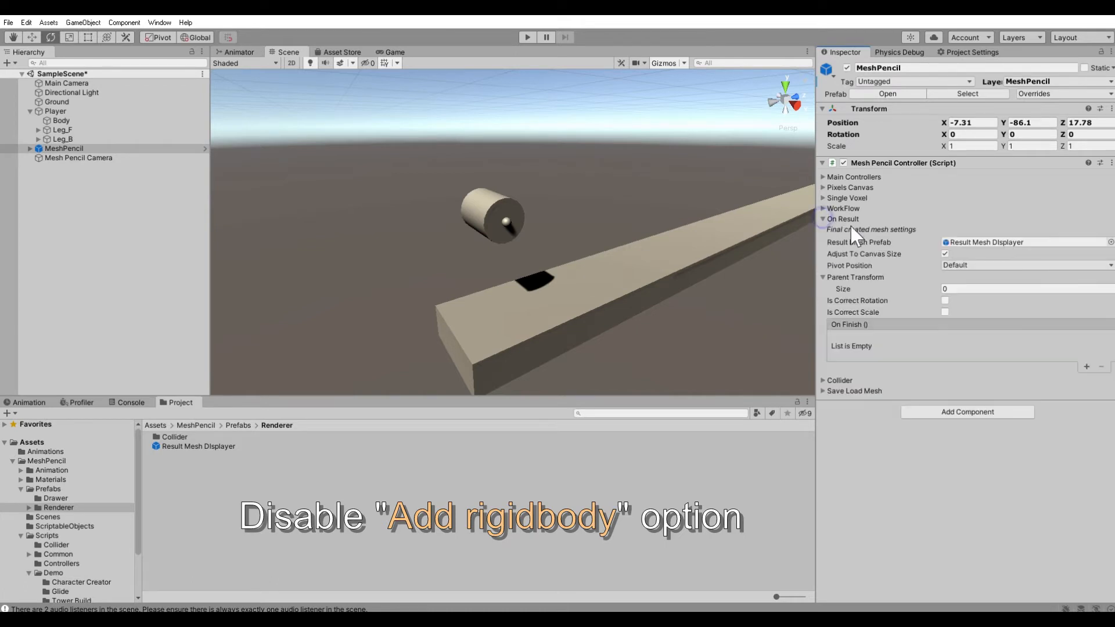
click(953, 267)
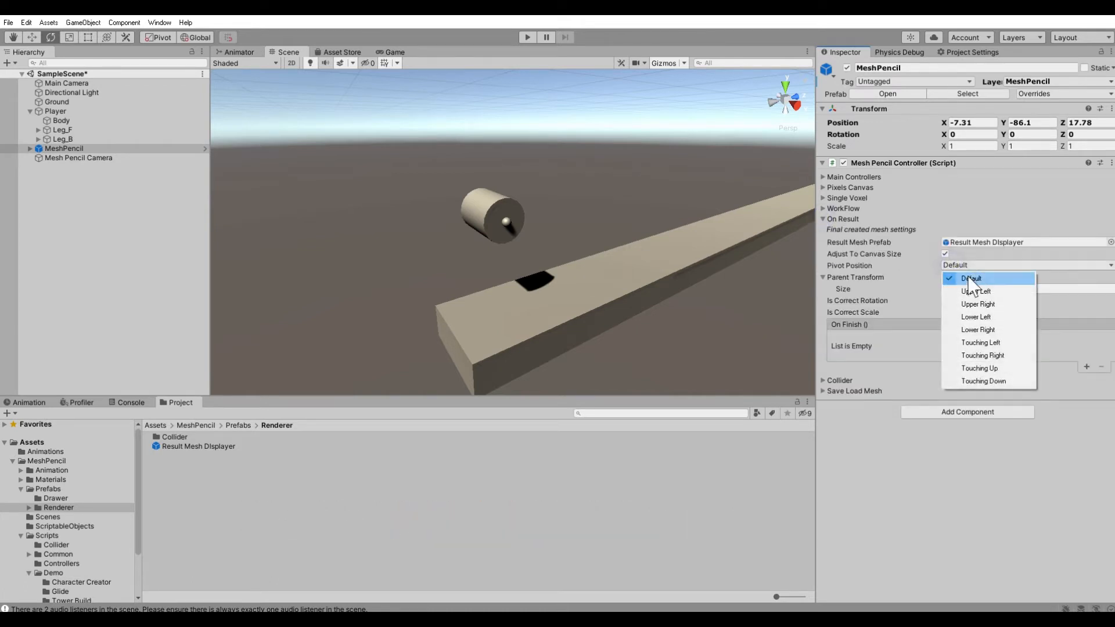
click(1001, 344)
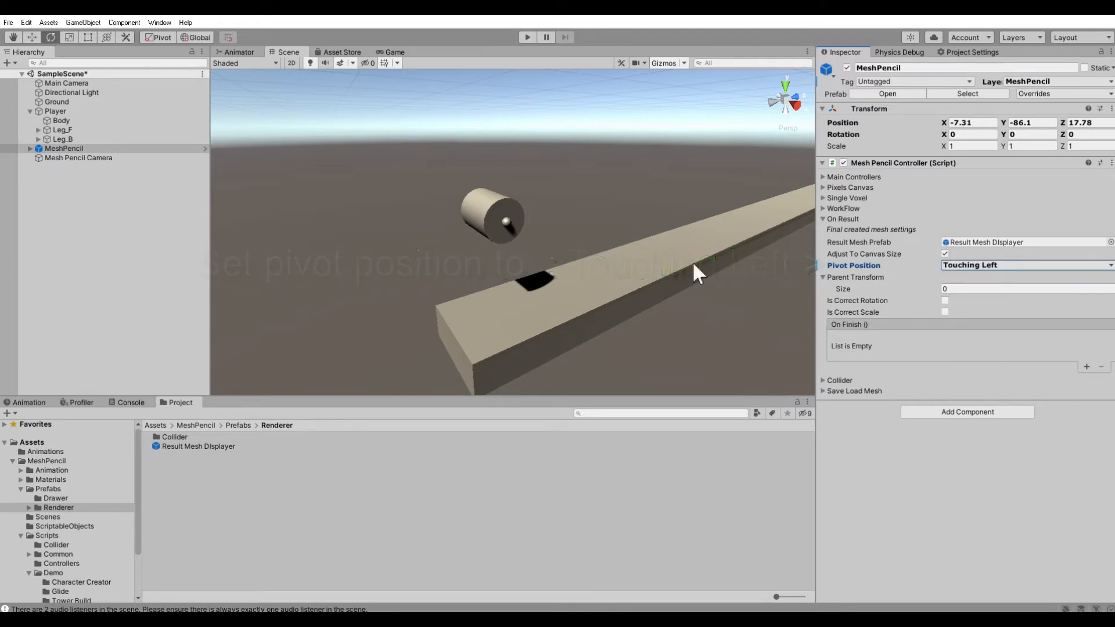
drag(63, 129, 864, 283)
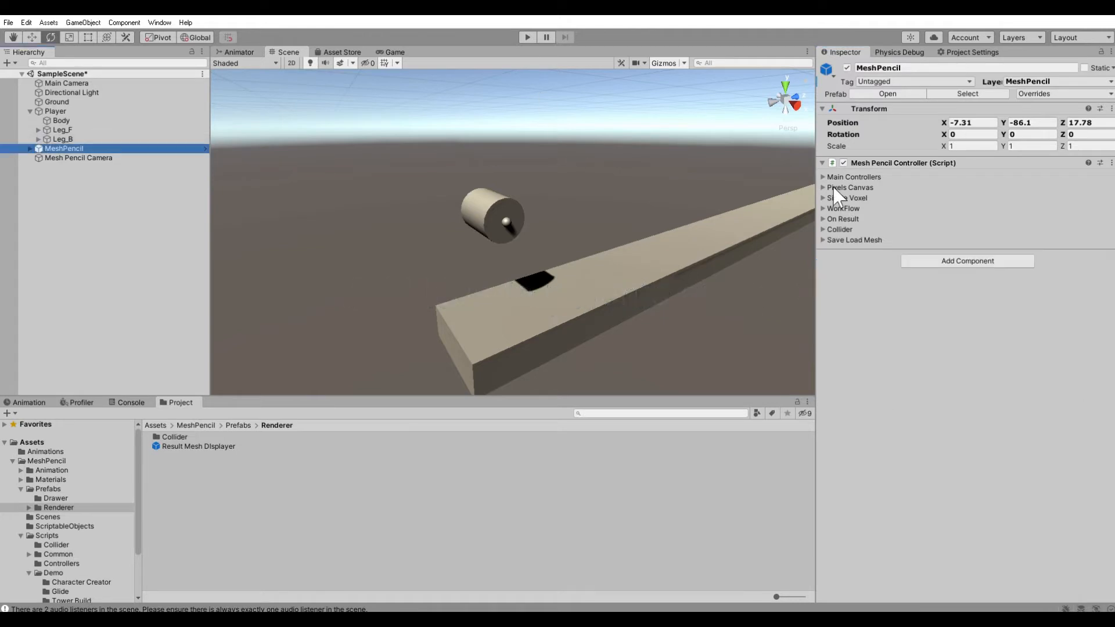
- Set MeshPencil's pixel canvas to 40 pixels in a row and 20 columns
click(825, 187)
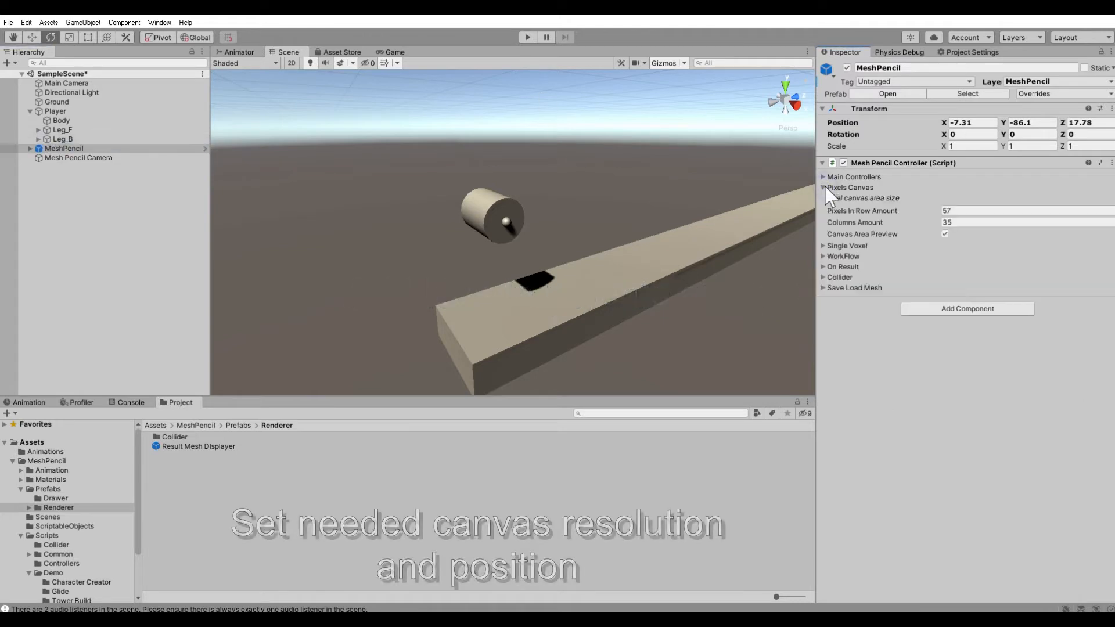
click(992, 210)
text(4)
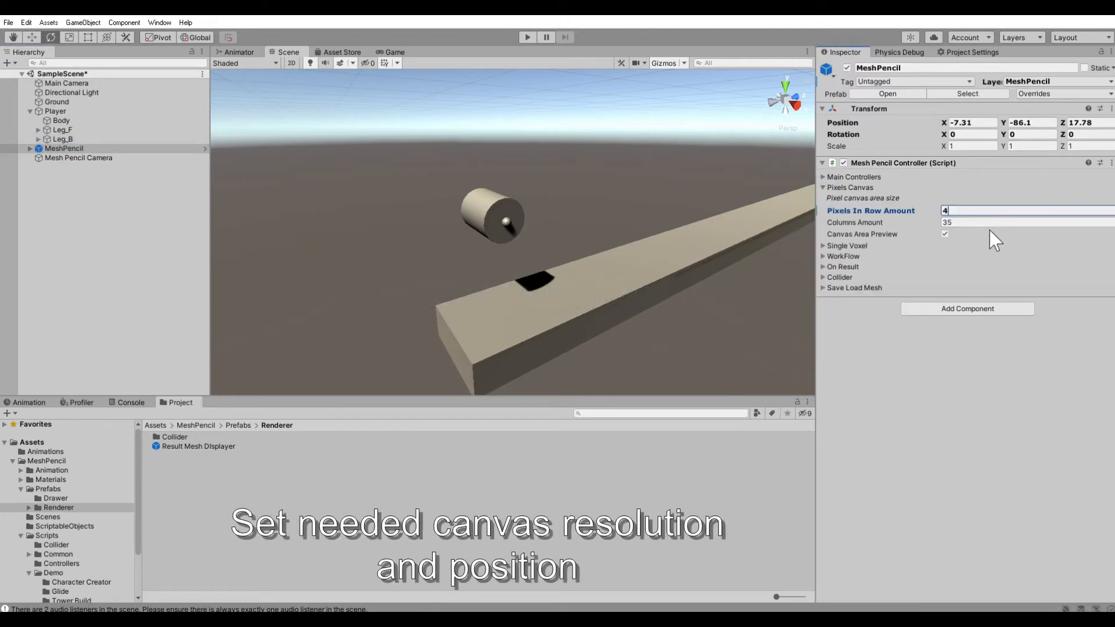
text(0)
key(Tab)
text(20)
- Position MeshPencil at X -5.8, Y -86.15 in the running scene and copy its transform values back to the stopped scene
click(1000, 123)
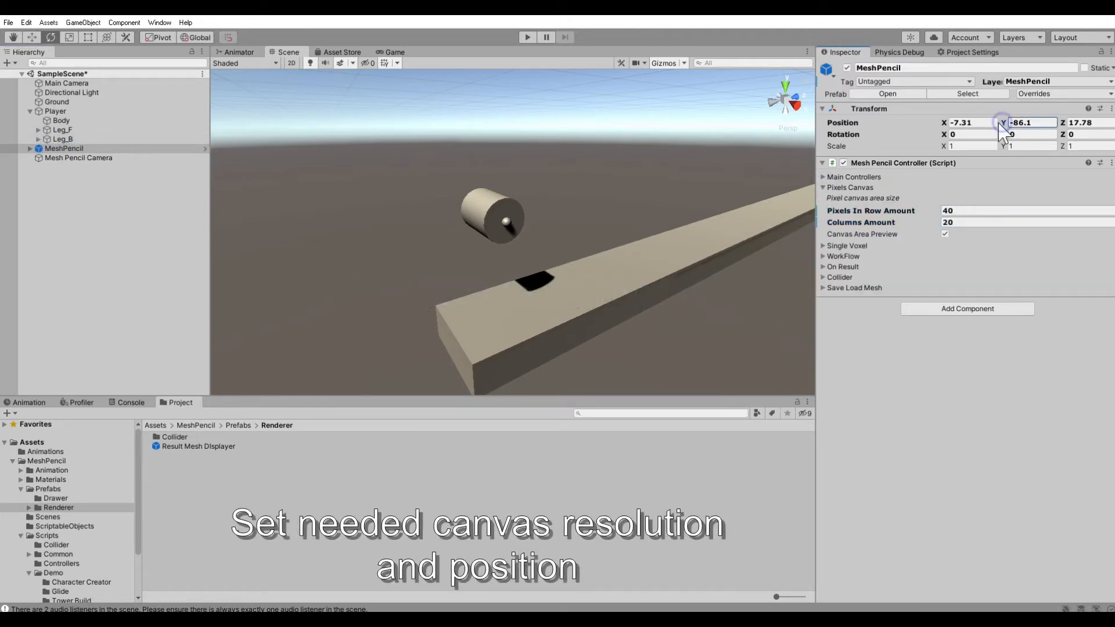
drag(1000, 123, 980, 128)
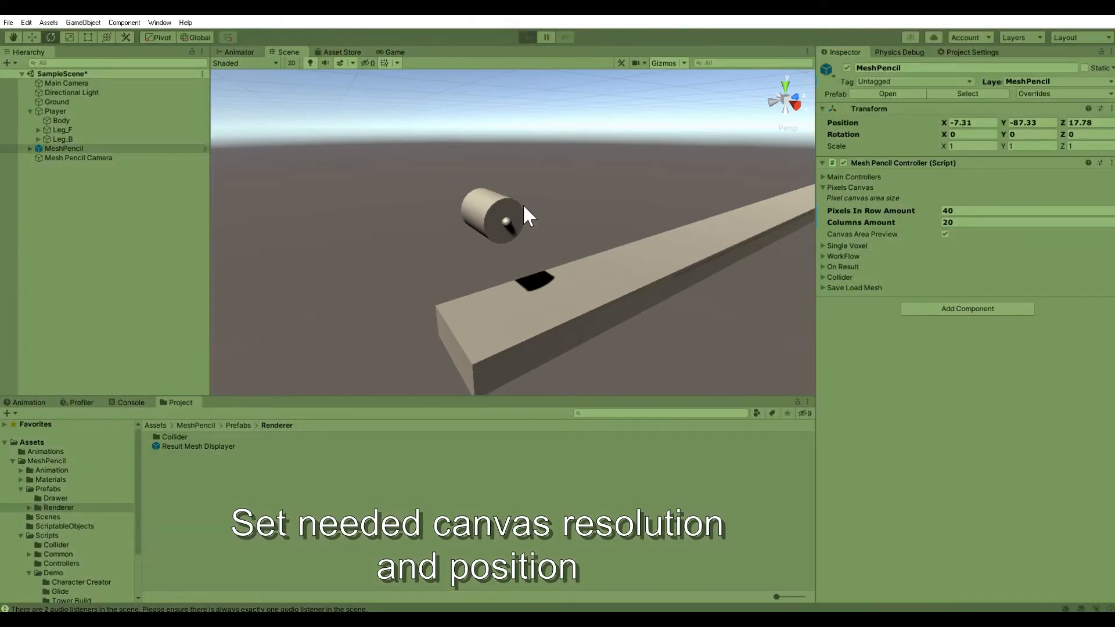
drag(1012, 114, 1030, 114)
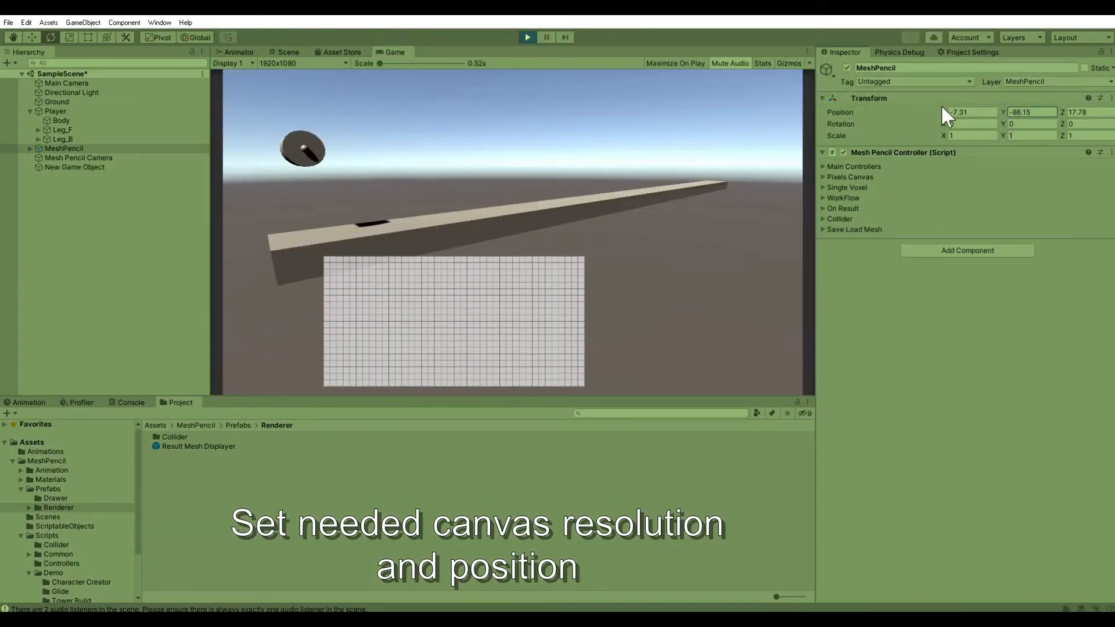
mouse_move(943, 113)
mouse_down()
mouse_move(957, 112)
mouse_move(946, 114)
mouse_up()
click(1110, 98)
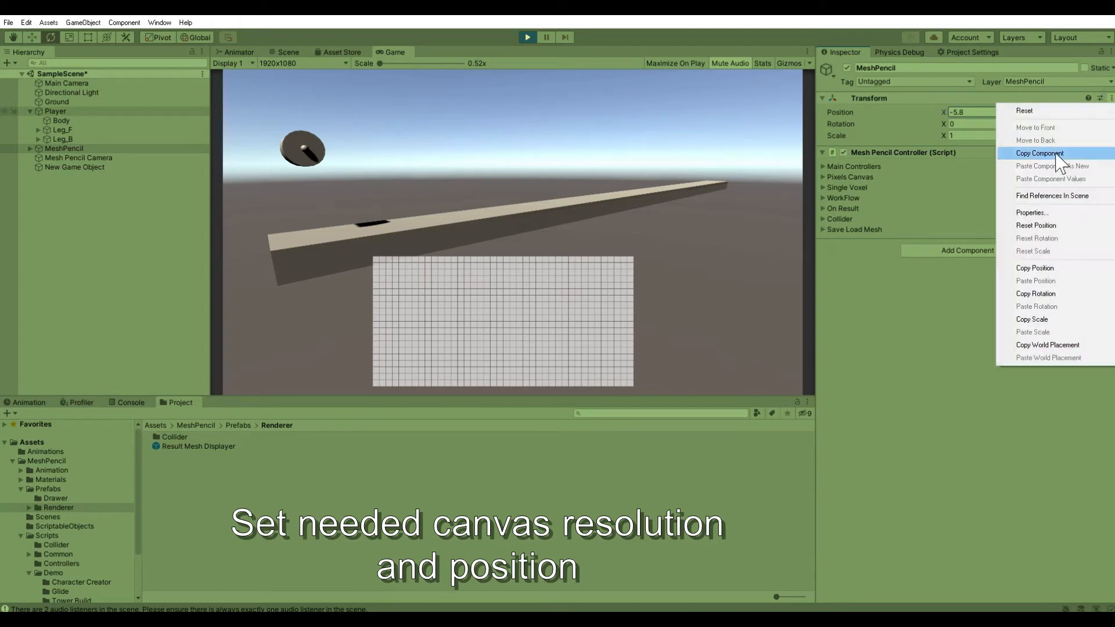
click(1101, 153)
click(528, 38)
click(1109, 108)
click(1022, 187)
- Run the scene, draw a wavy leg shape across the canvas, and pause to examine the spawned legs from the side
click(527, 37)
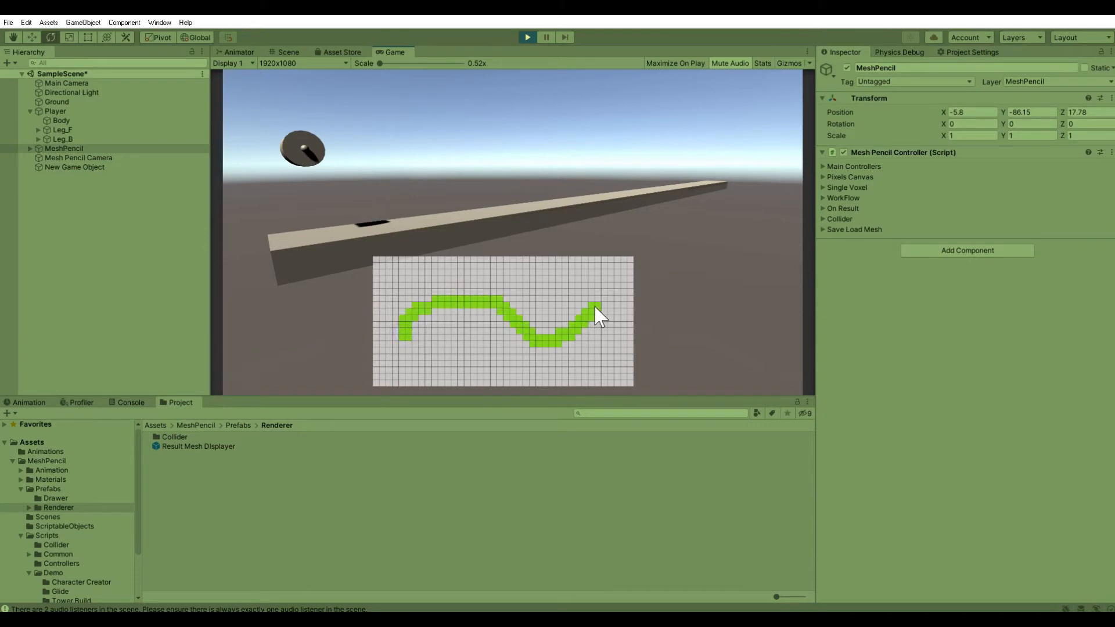
drag(595, 306, 594, 305)
click(547, 36)
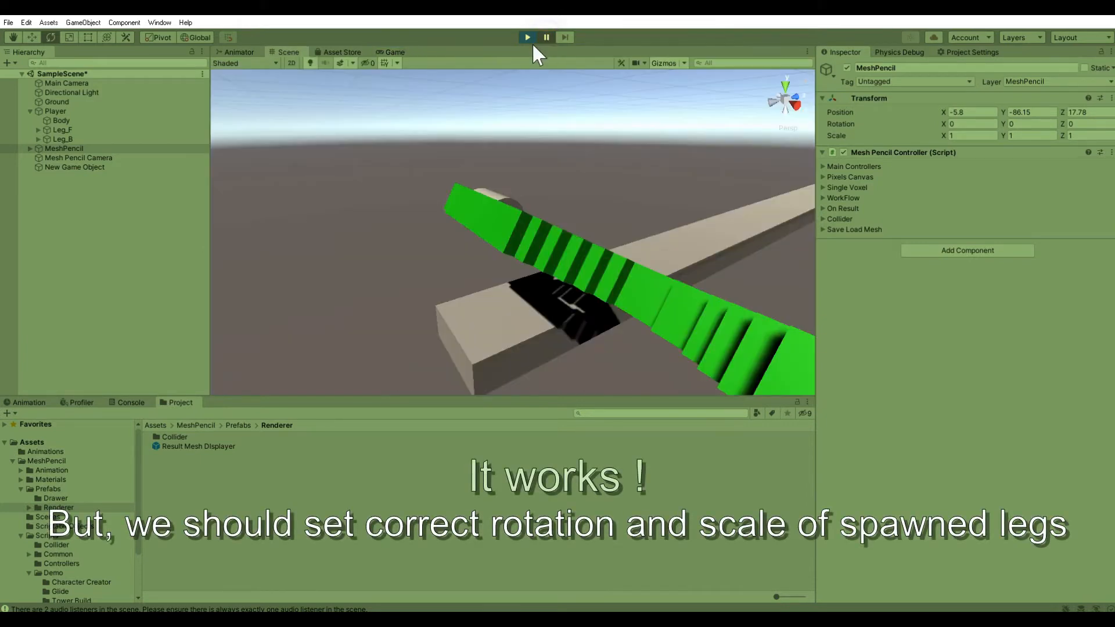
mouse_move(545, 209)
alt+mouse_down()
mouse_move(616, 204)
mouse_move(573, 215)
mouse_move(630, 169)
mouse_move(656, 199)
mouse_move(640, 208)
alt+mouse_up()
- Set the rotation of Leg_B's Created Mesh(Clone) to 0, 90, 0 in the paused scene
click(630, 143)
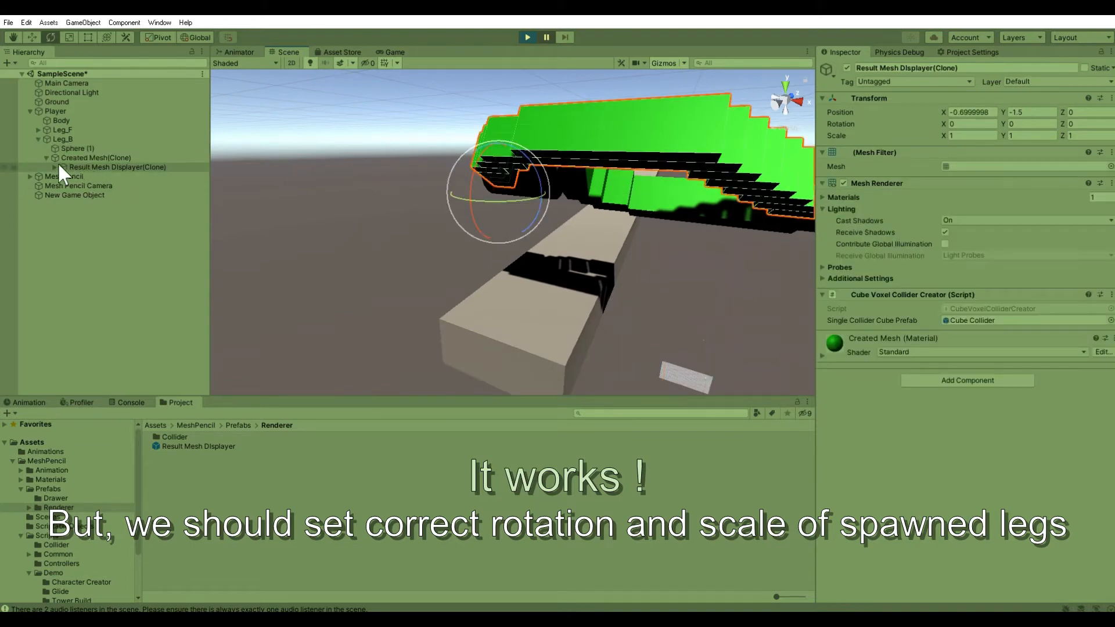
click(78, 158)
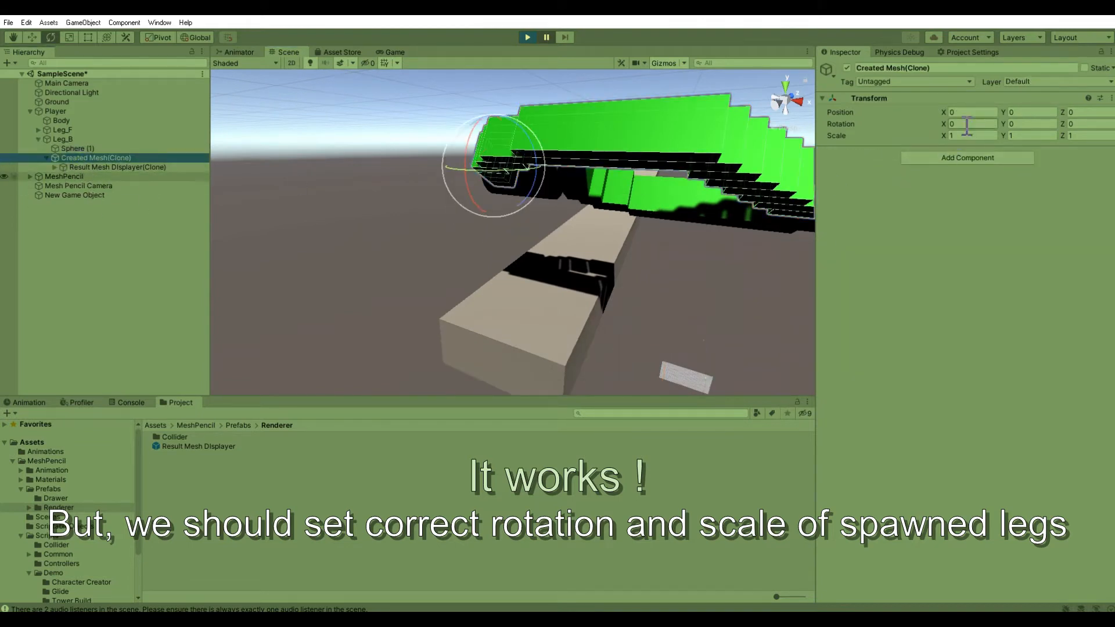
drag(517, 199, 628, 116)
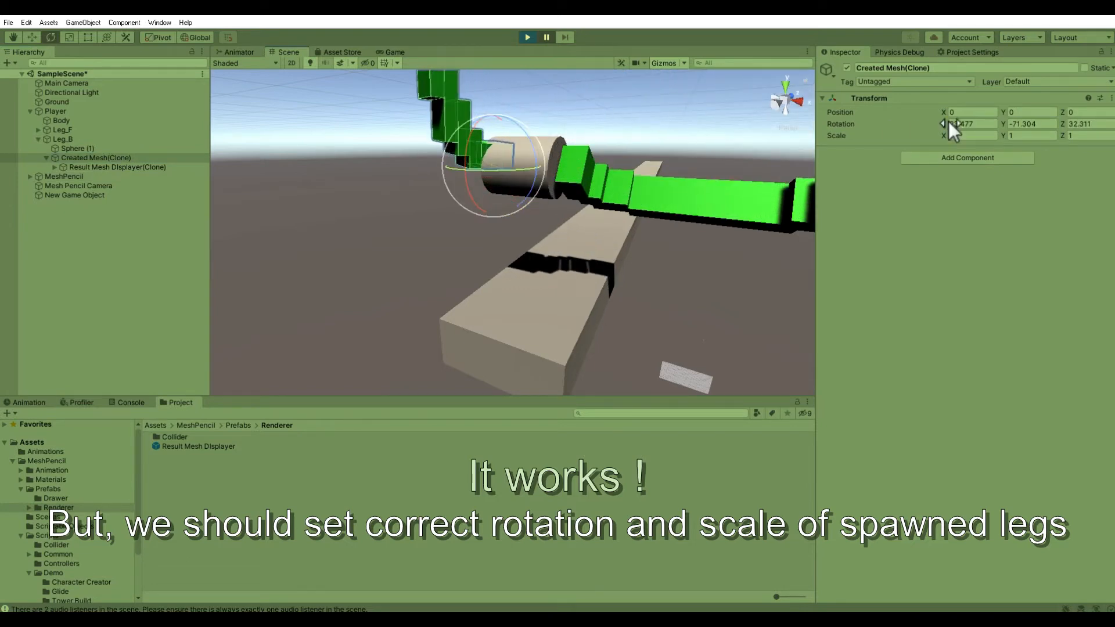
text(90)
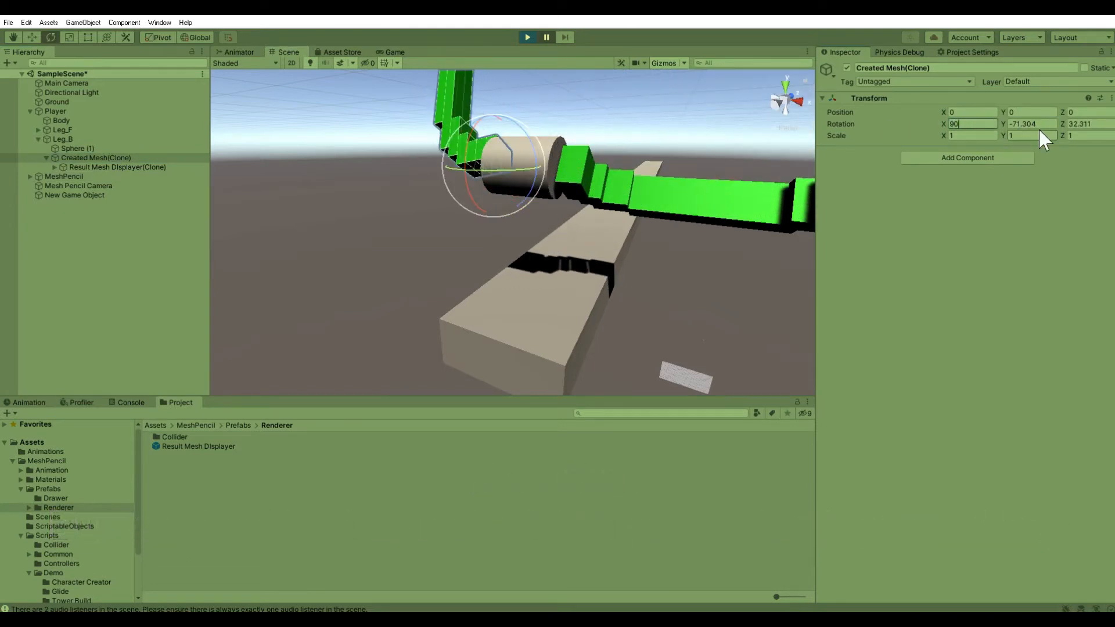
text(0)
key(Tab)
text(0)
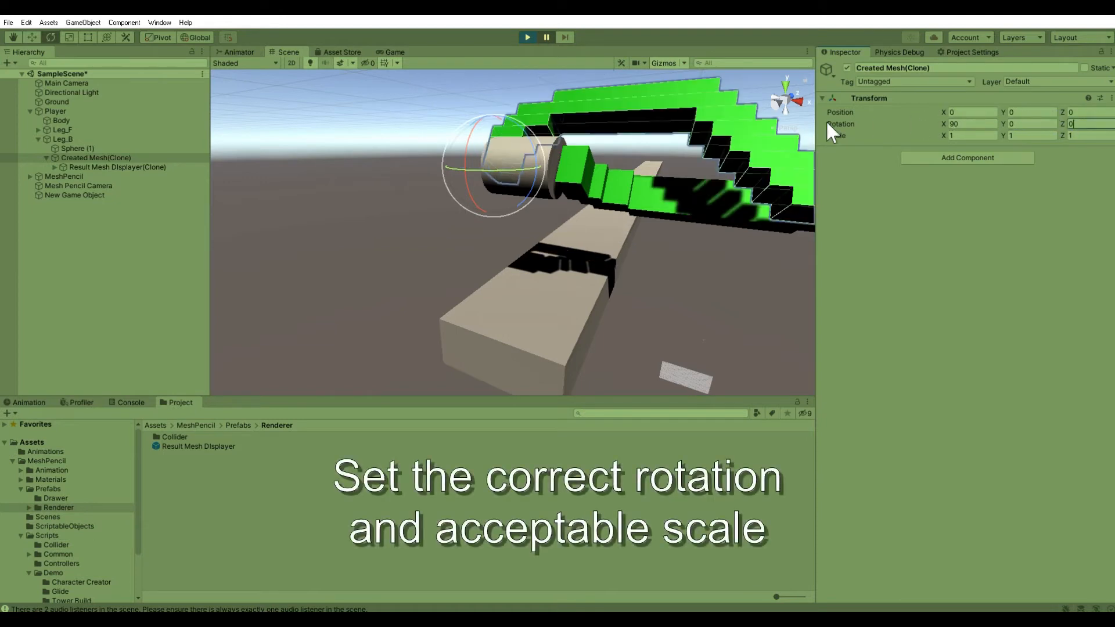
text(90)
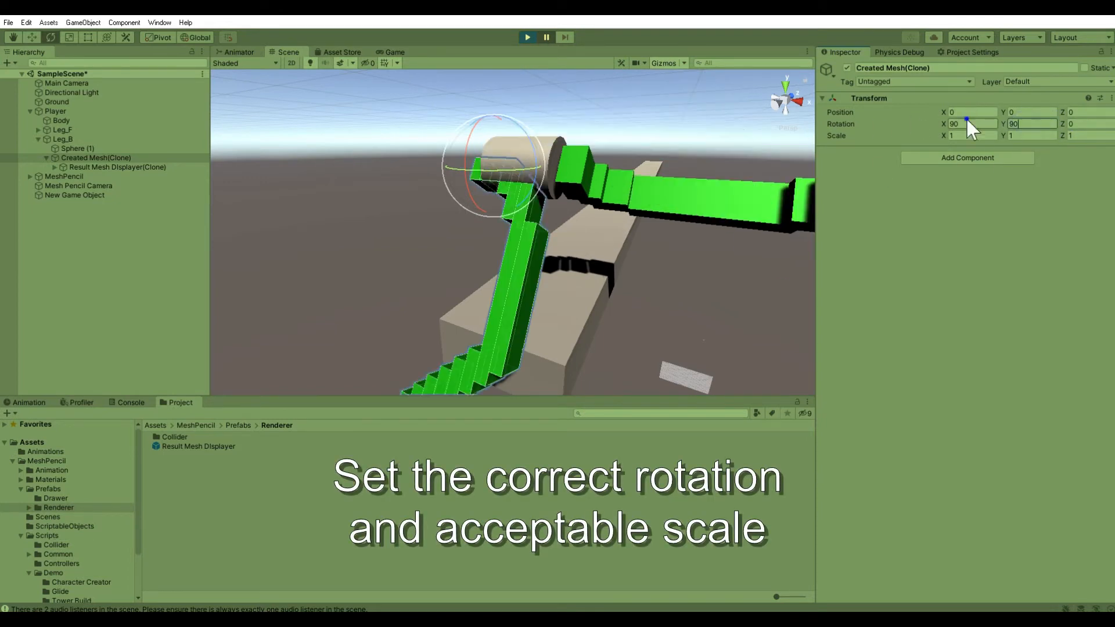
click(967, 121)
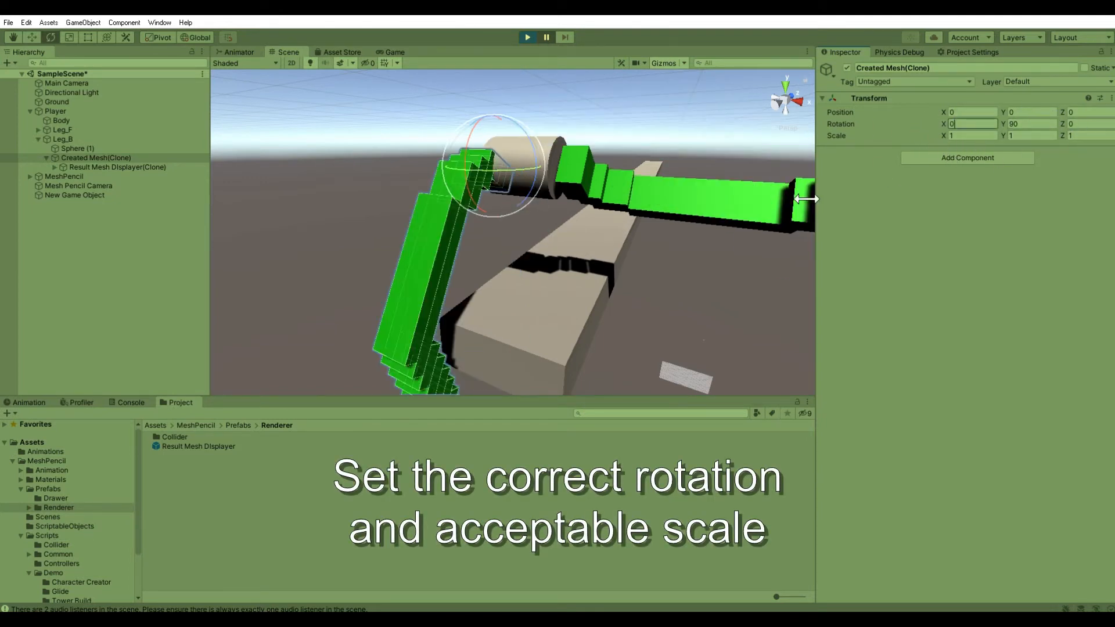
- Try a scale of 0.3 on all three axes for Leg_B's Created Mesh(Clone)
middle_drag(577, 262, 561, 228)
scroll(561, 227, down, 3)
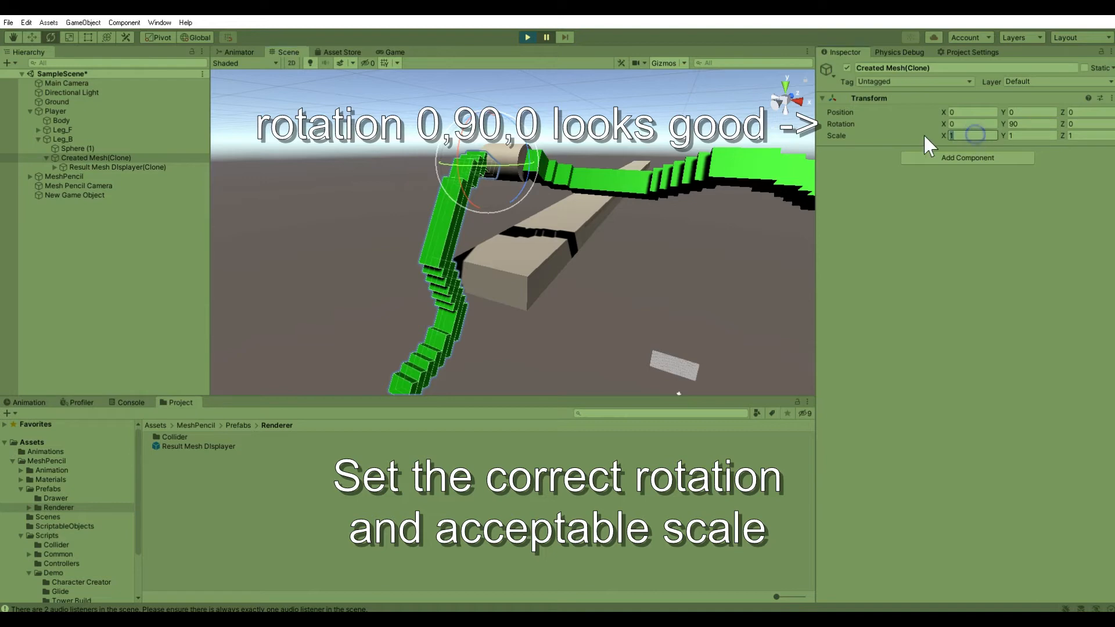
text(0.3)
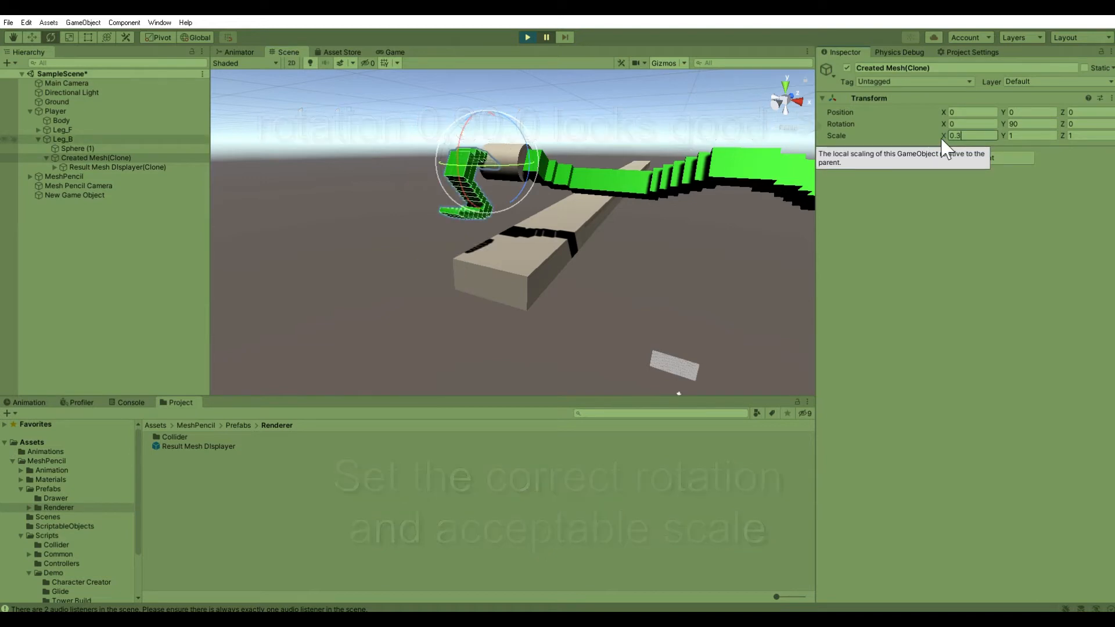
click(1040, 136)
text(0.3)
click(1092, 136)
text(0.3)
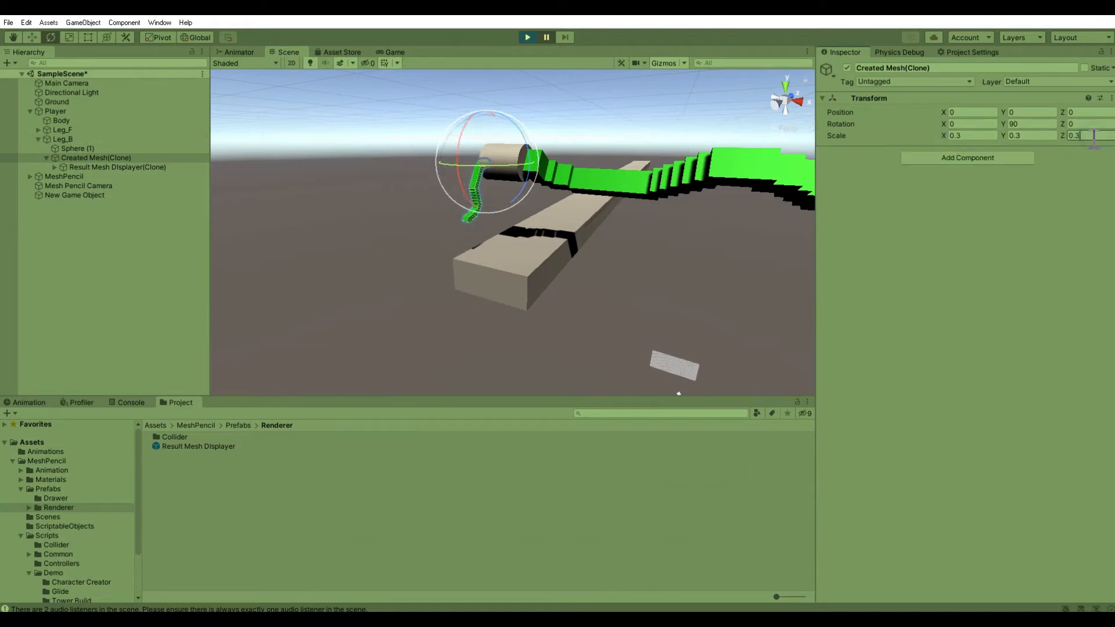
- Set the scale of Leg_B's Created Mesh(Clone) to 0.4 on all three axes, check its size, and stop the scene
scroll(511, 135, up, 3)
middle_drag(510, 150, 475, 182)
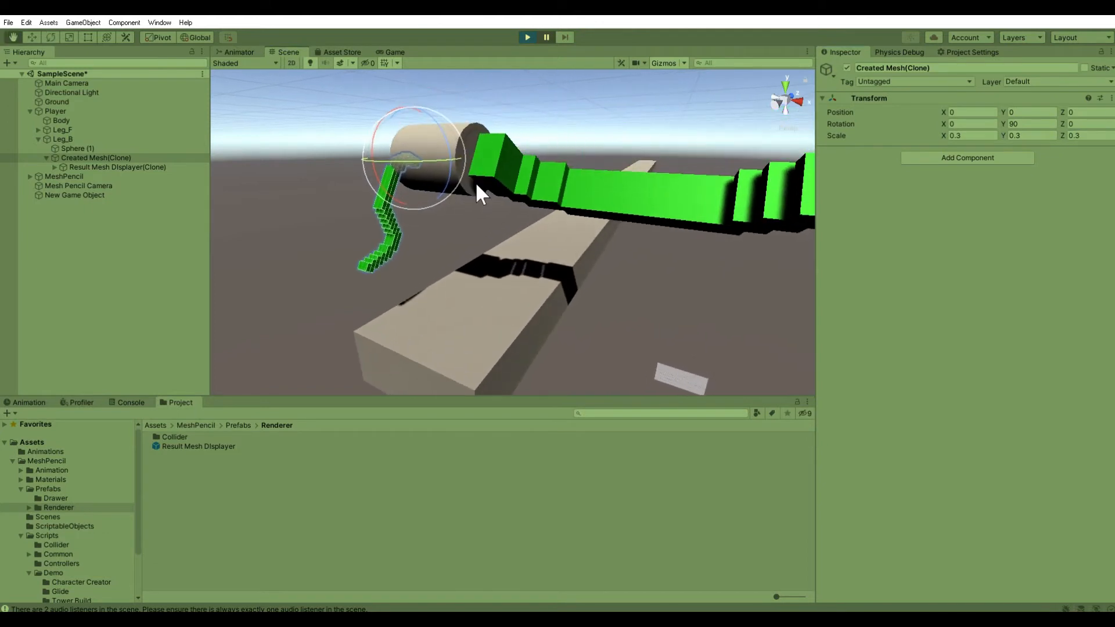
click(957, 136)
text(0.4)
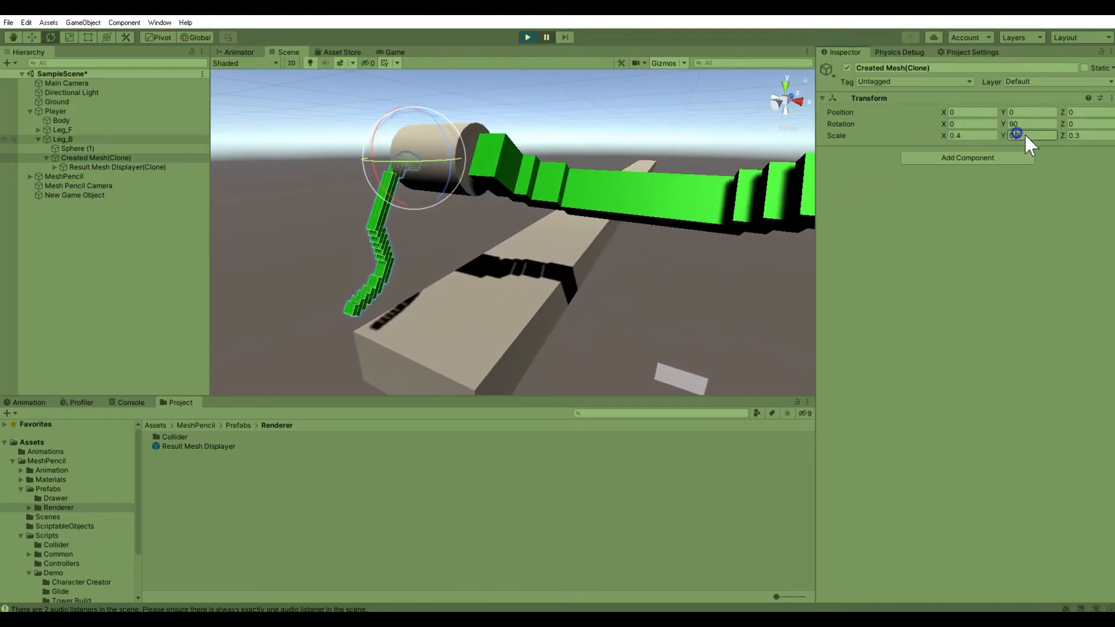
text(0.4)
click(1076, 136)
text(0.4)
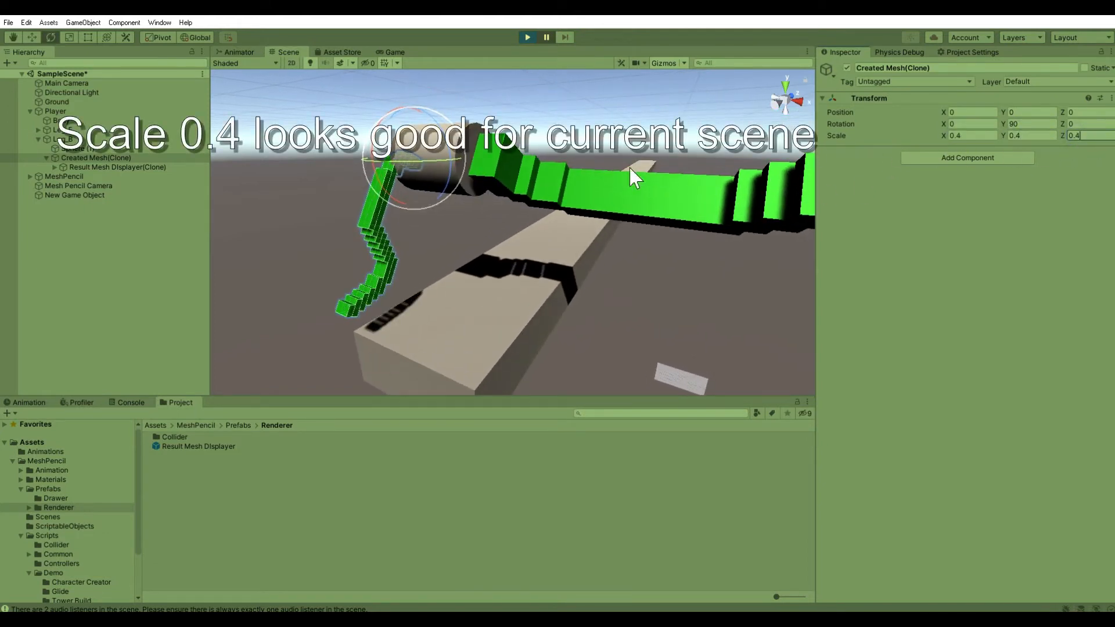
middle_drag(409, 202, 429, 211)
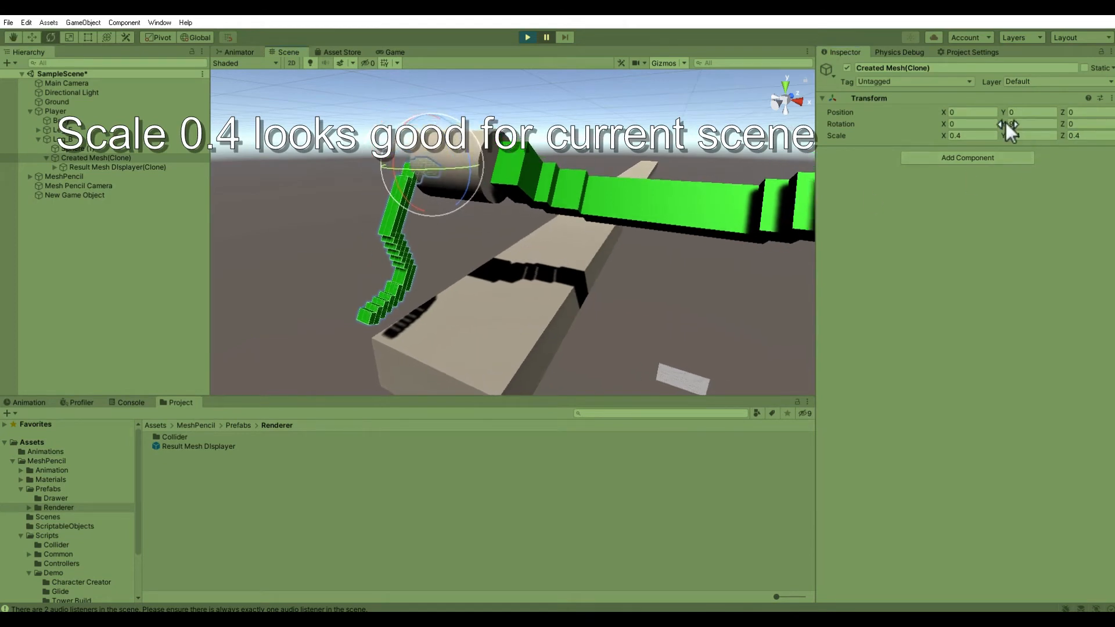
click(527, 37)
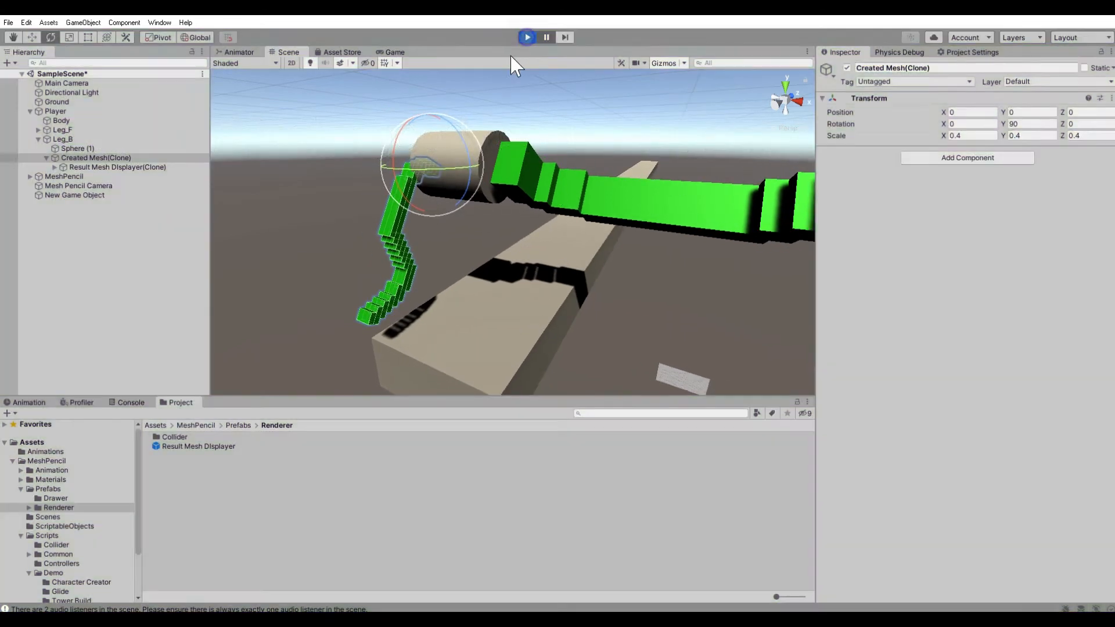
- Enable rotation and scale correction for MeshPencil's result, with corrected rotation 0, 90, 0 and corrected scale 0.4 on all axes
click(75, 158)
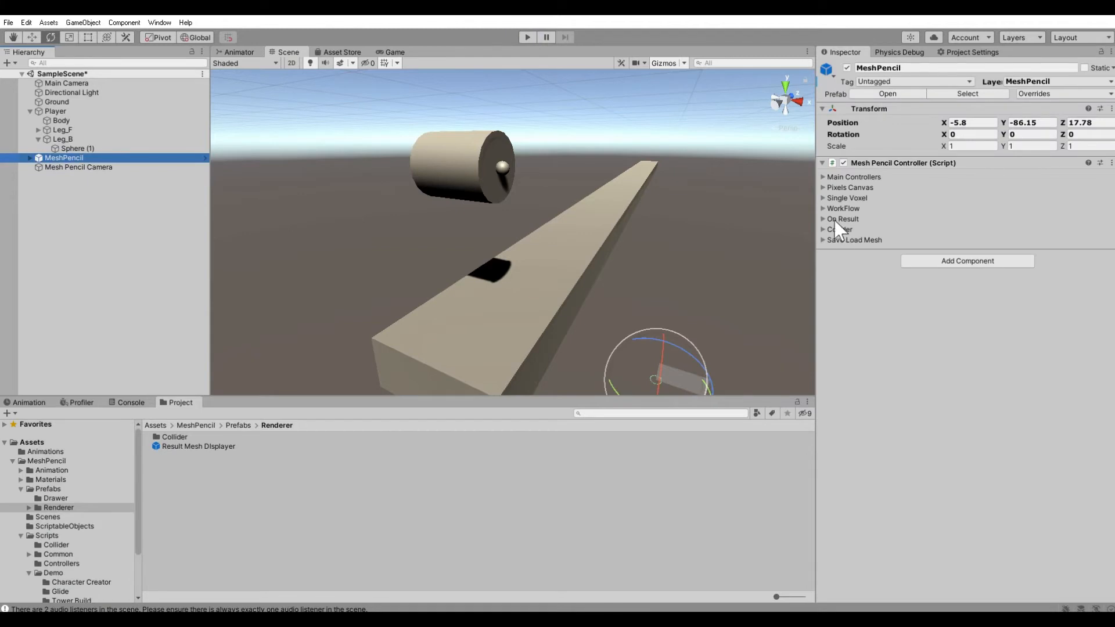
click(822, 219)
click(945, 323)
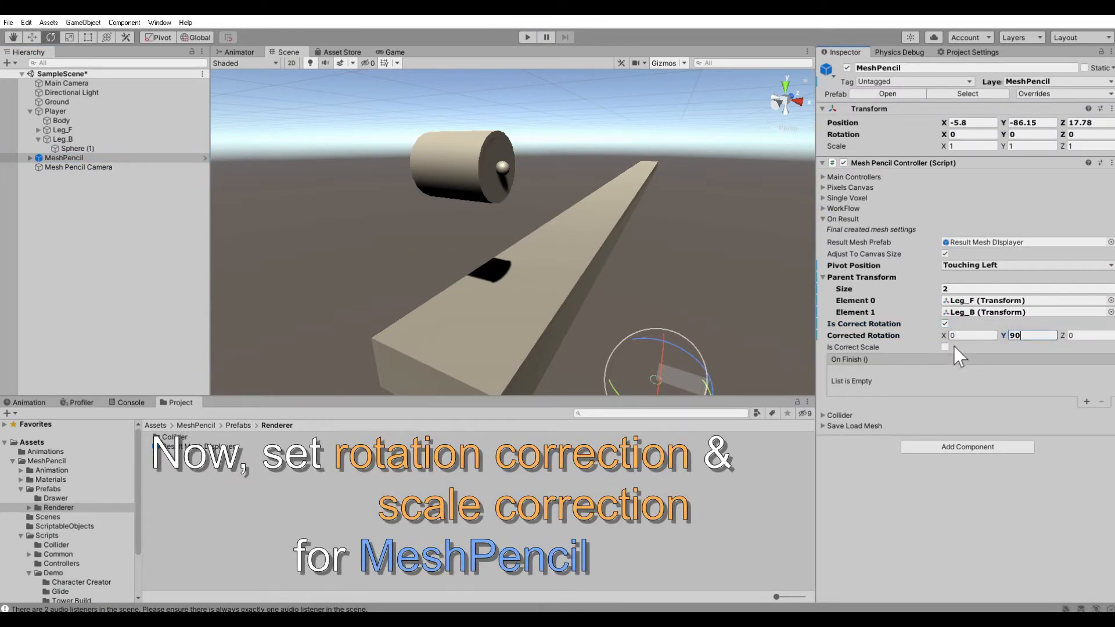
click(945, 347)
click(988, 360)
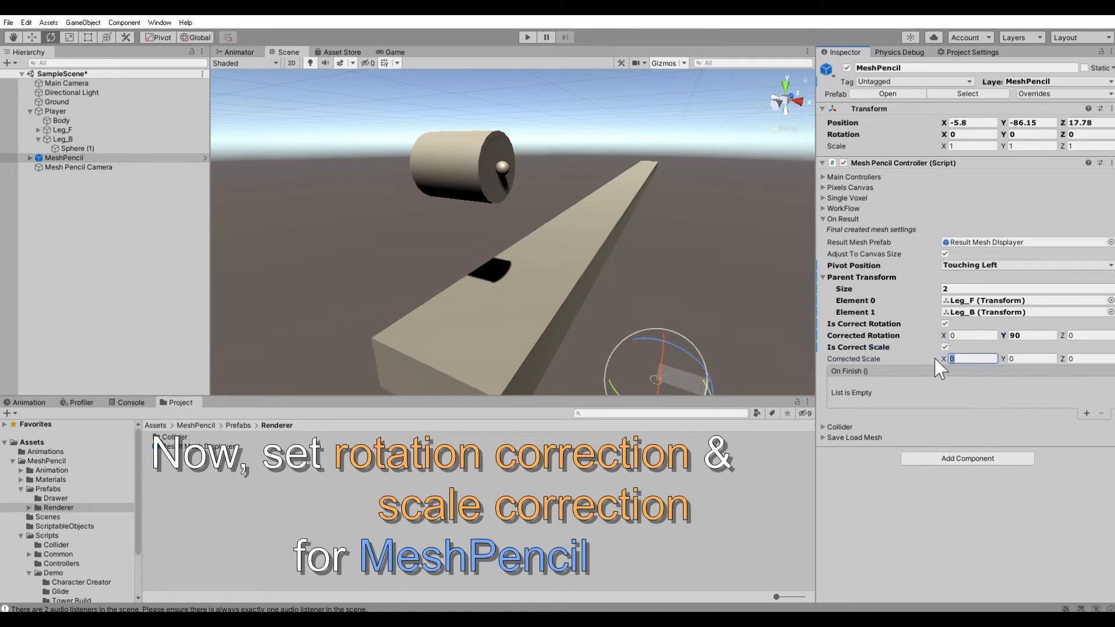
text(0.4)
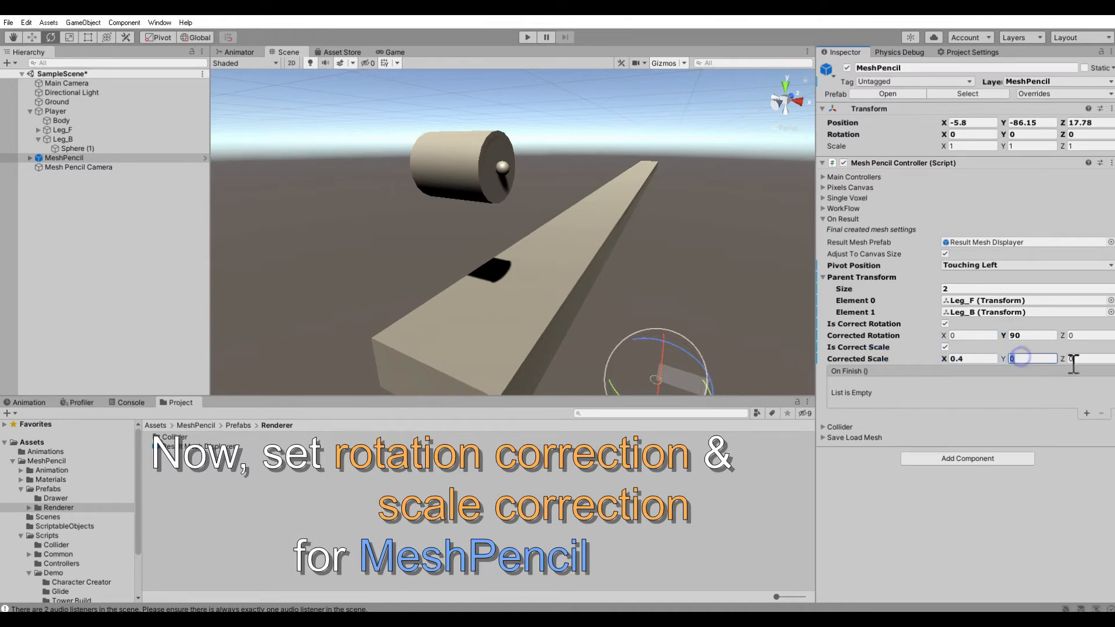
text(0.4)
key(Tab)
text(0.4)
- Run the scene and draw several leg shapes on the canvas to check the spawned legs' rotation and scale
click(530, 37)
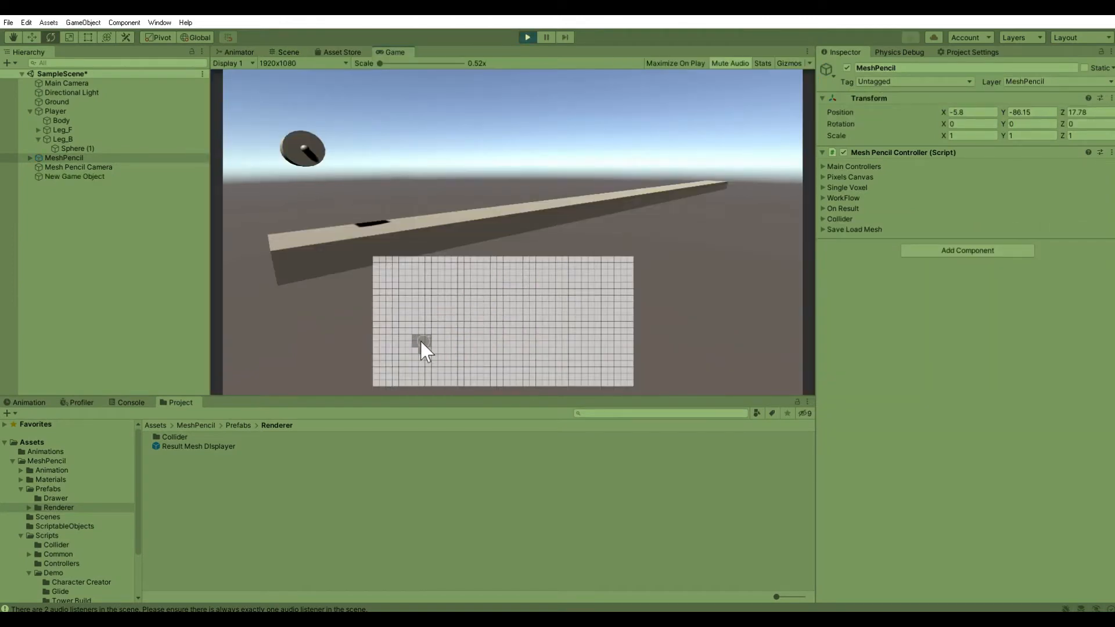
drag(525, 356, 570, 325)
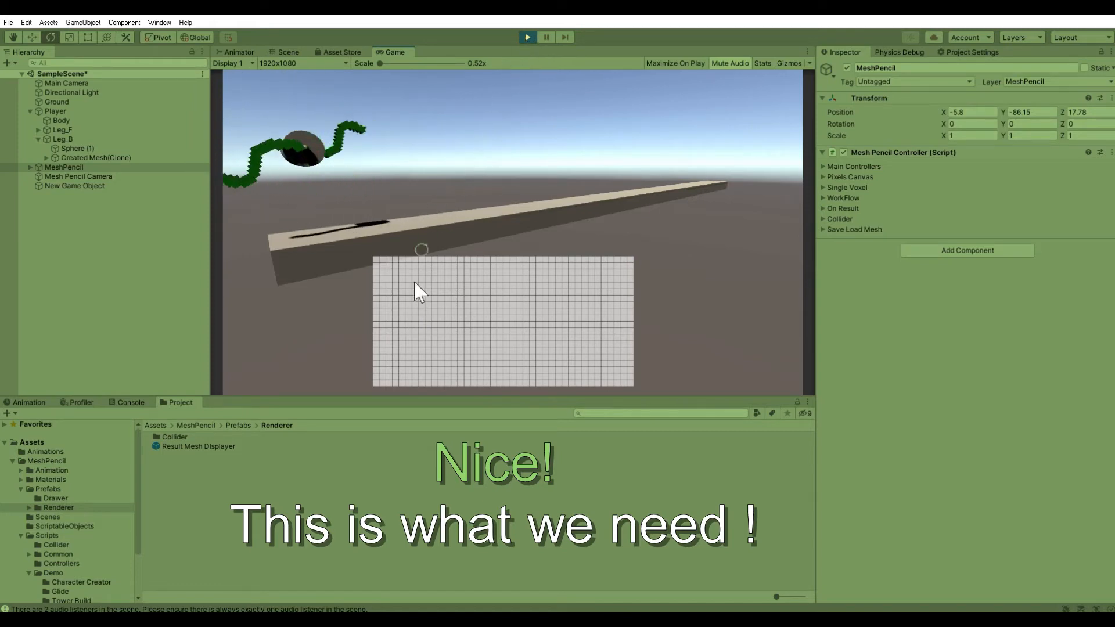
mouse_move(409, 342)
mouse_down()
mouse_move(451, 298)
mouse_move(549, 323)
mouse_move(598, 311)
mouse_move(598, 284)
mouse_move(549, 360)
mouse_move(418, 309)
mouse_move(424, 294)
mouse_up()
drag(438, 332, 522, 285)
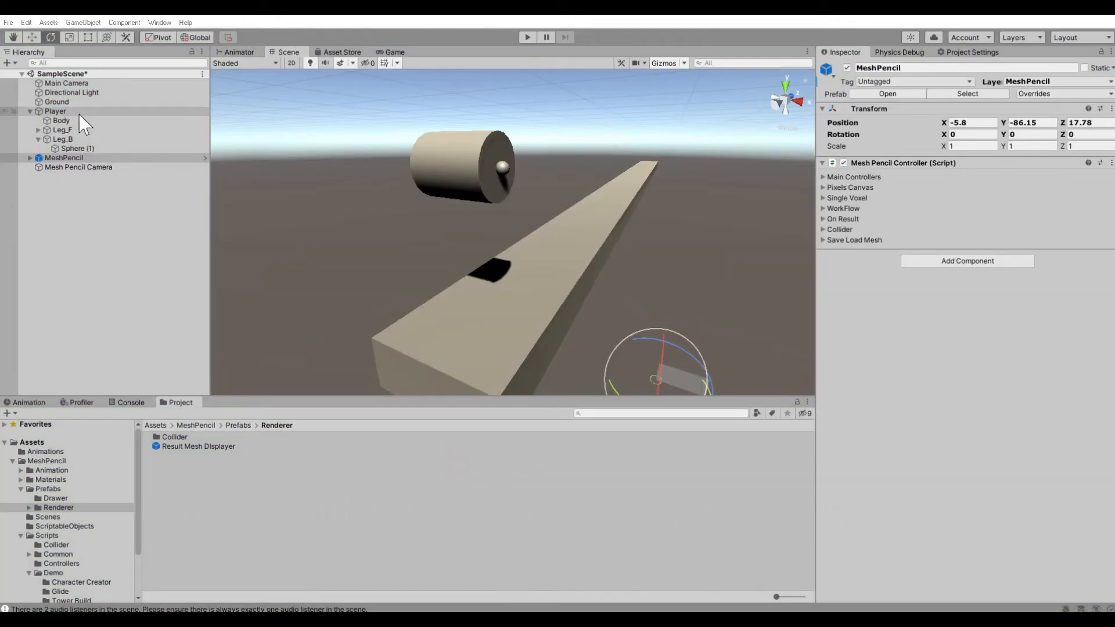
- Add a Rigidbody component to Player and disable its Use Gravity option
click(78, 112)
click(983, 165)
text(rigidbody)
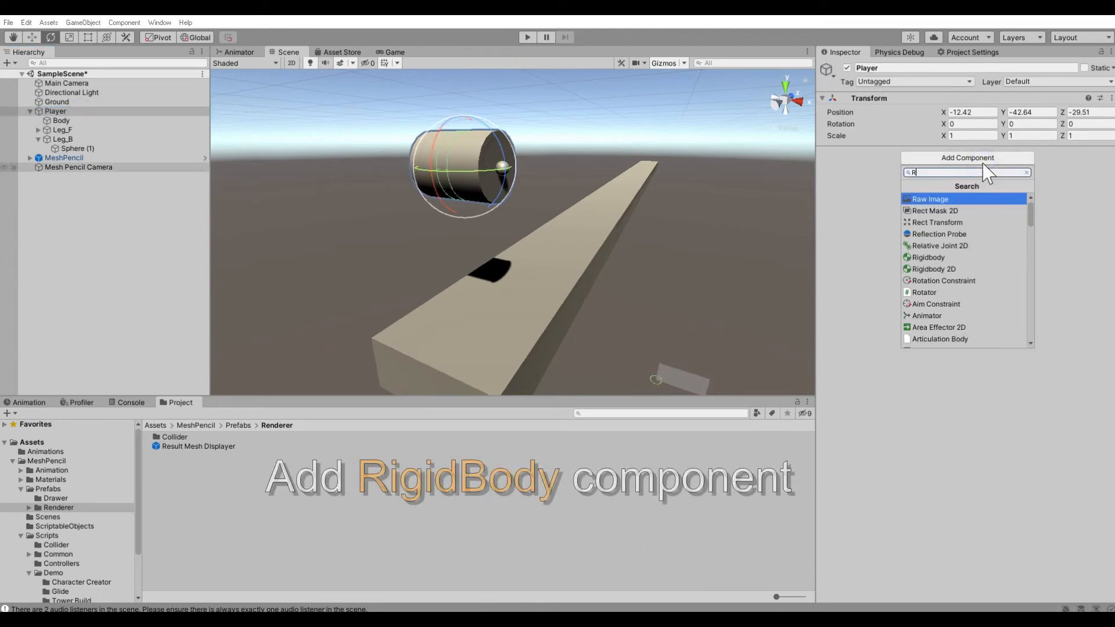
key(Return)
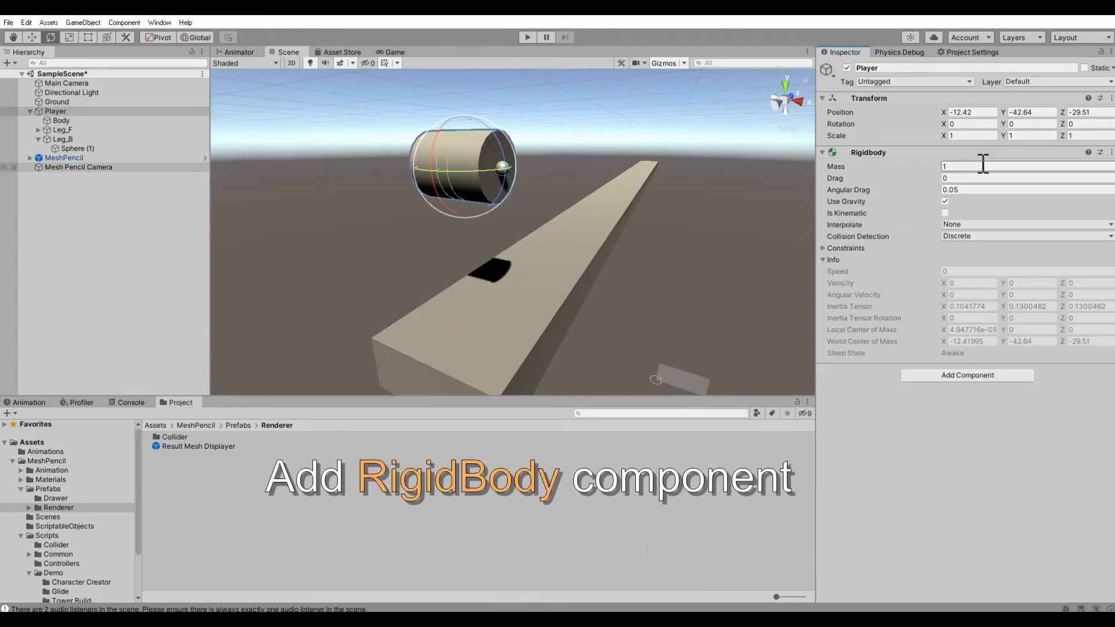
click(945, 201)
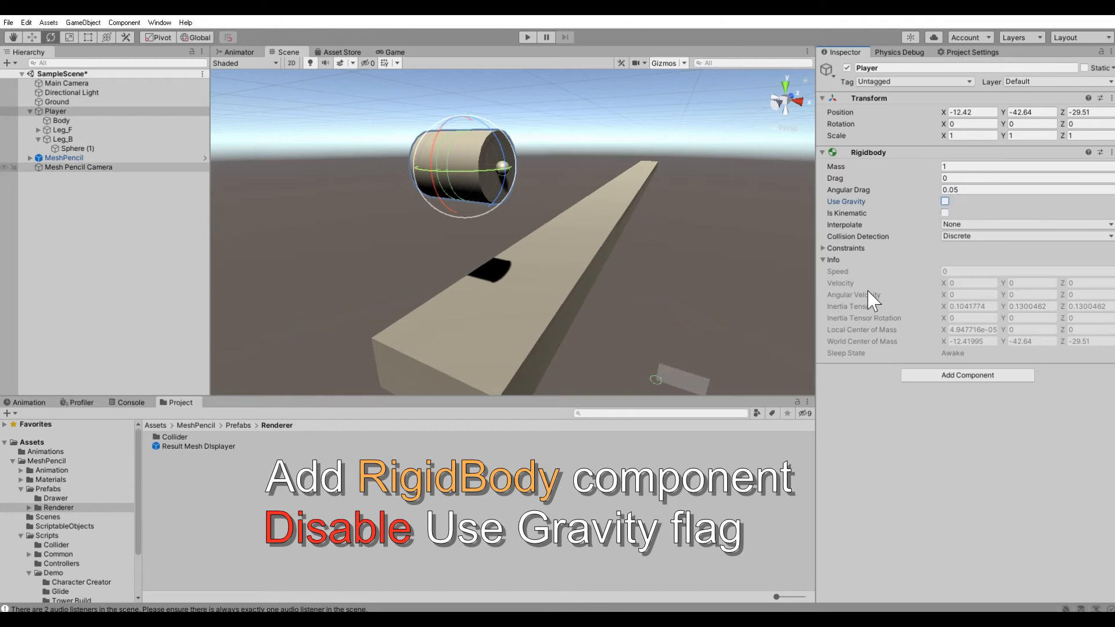
- Create a new script named PlayerLogic as a component of Player
click(961, 376)
text(P)
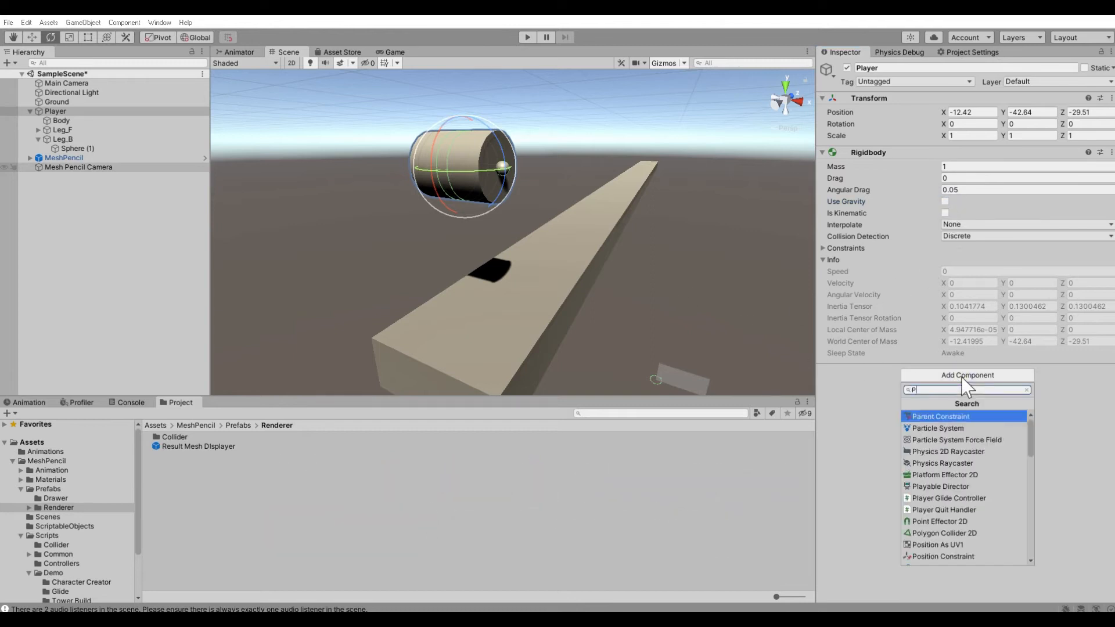
text(layerLog)
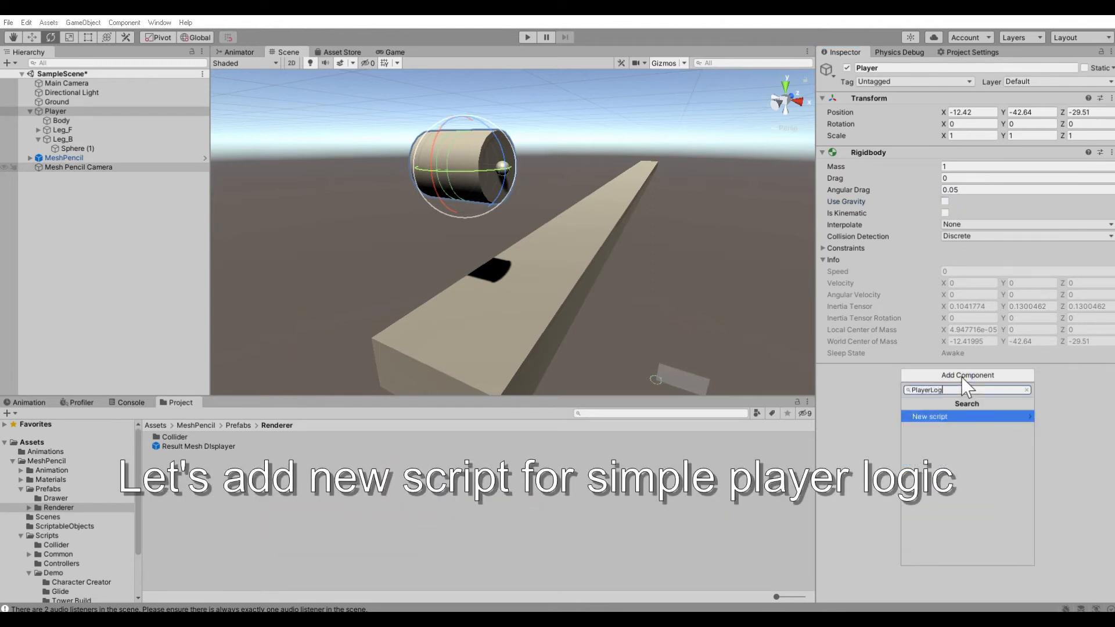
key(Return)
key(Return)
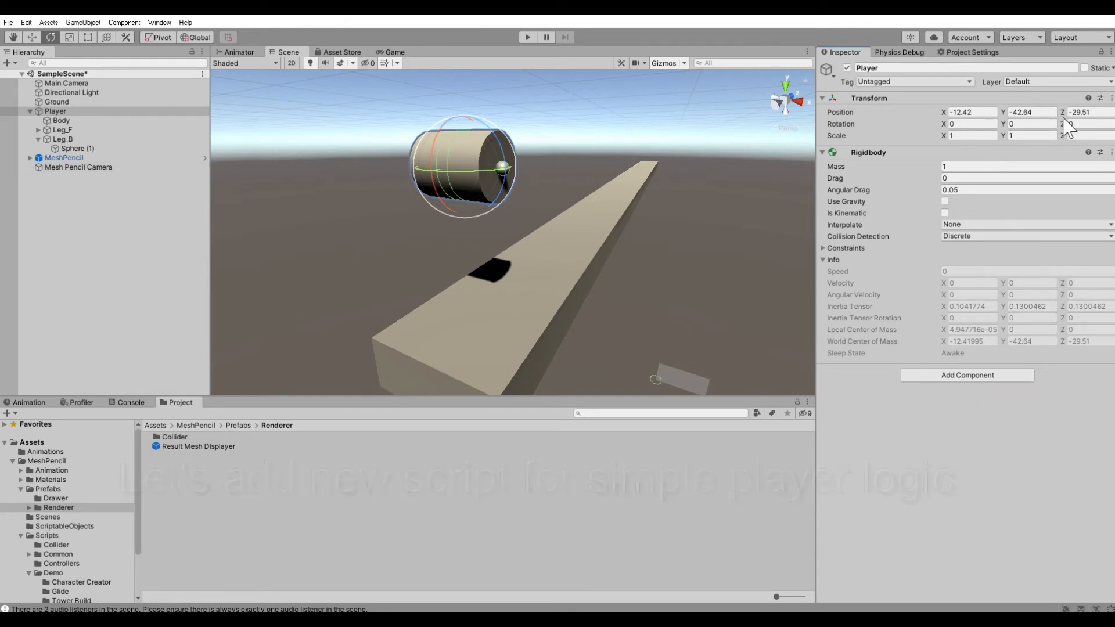
- Fill the PlayerLogic script in Rider with the Awake, RemoveLastDrawnLeg and LandPlayer methods, leaving no blank line after LandPlayer, and return to Unity
click(975, 384)
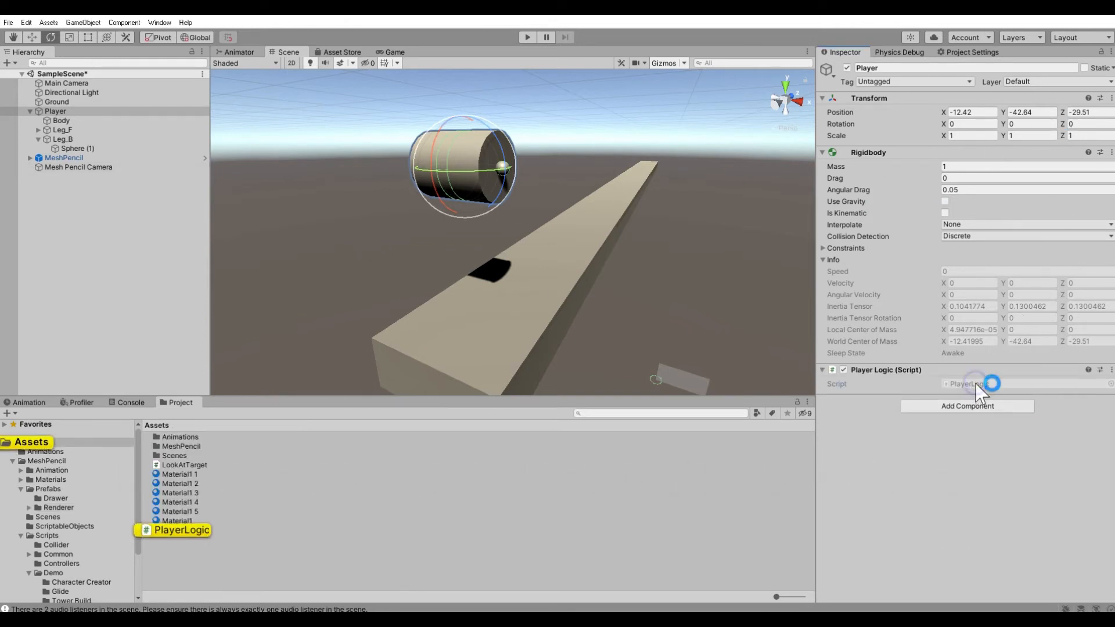
double_click(975, 383)
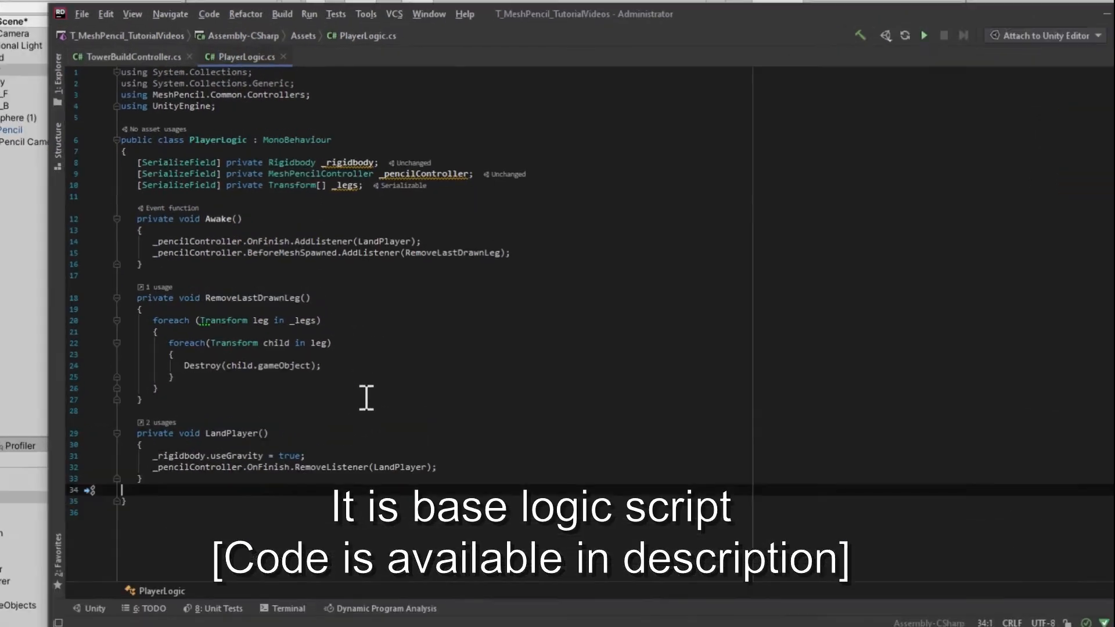
click(367, 370)
click(463, 509)
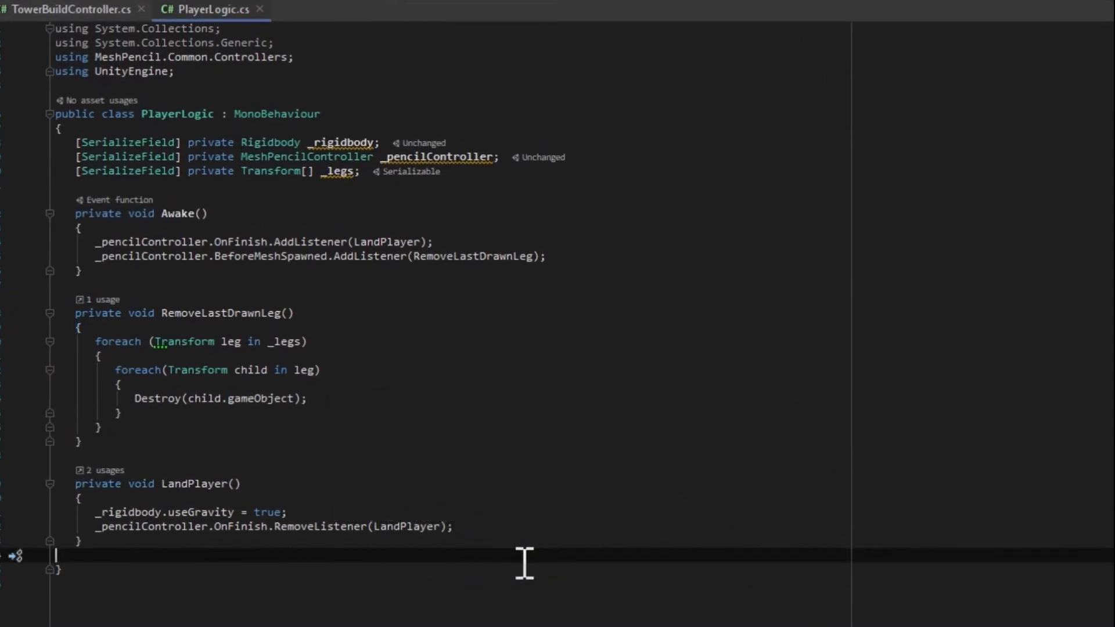
key(BackSpace)
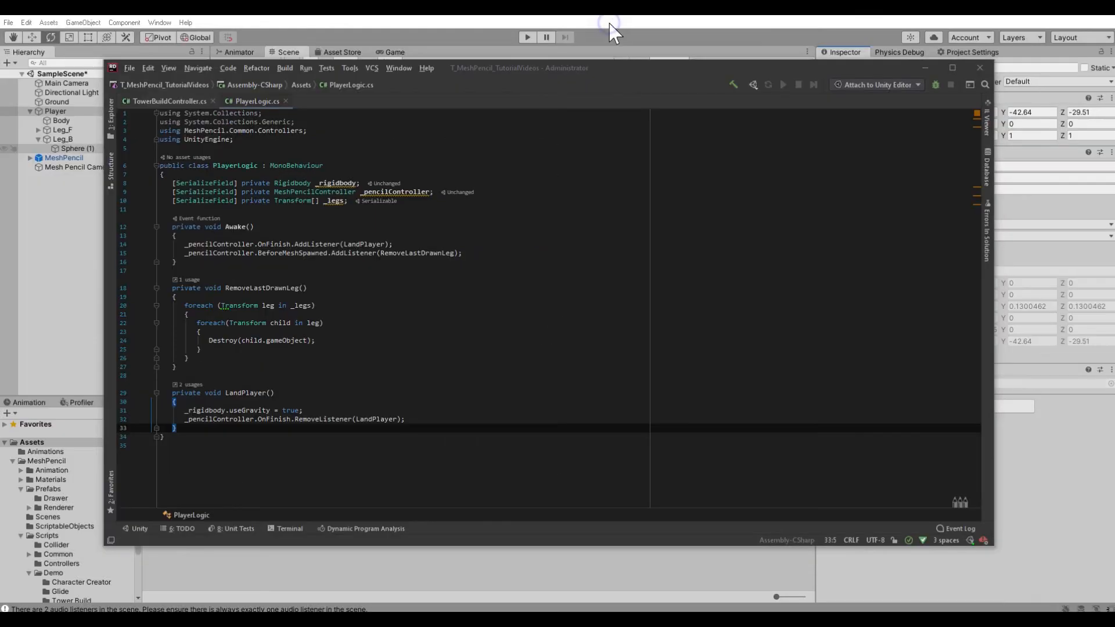
click(925, 66)
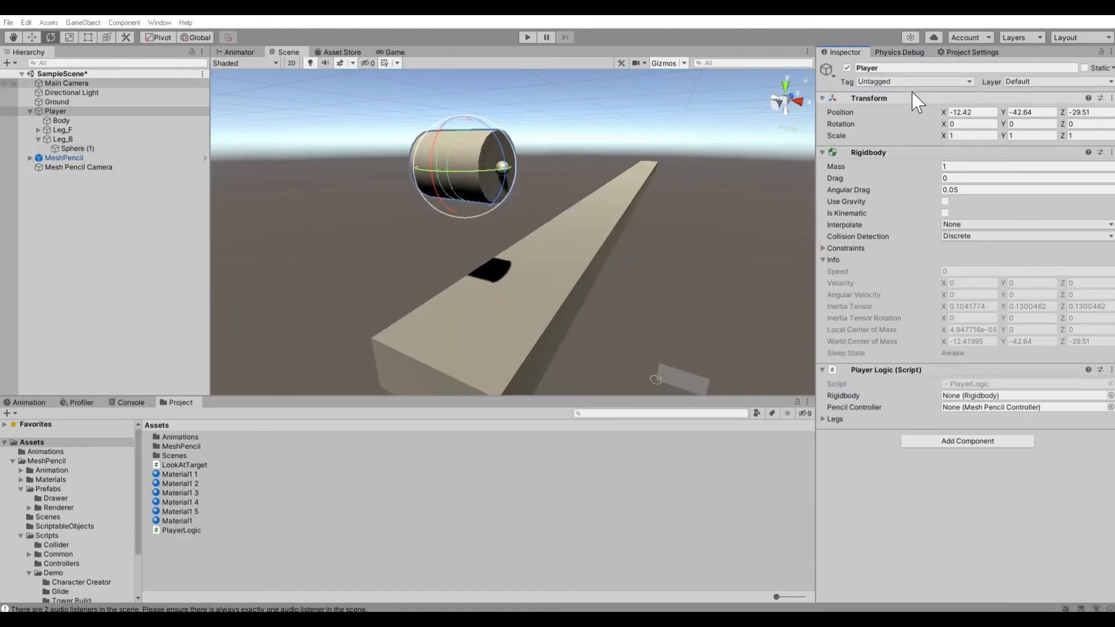
- Fill the Player Logic references with Player as Rigidbody, MeshPencil as Pencil Controller, and Leg_F and Leg_B as Legs
drag(59, 111, 960, 398)
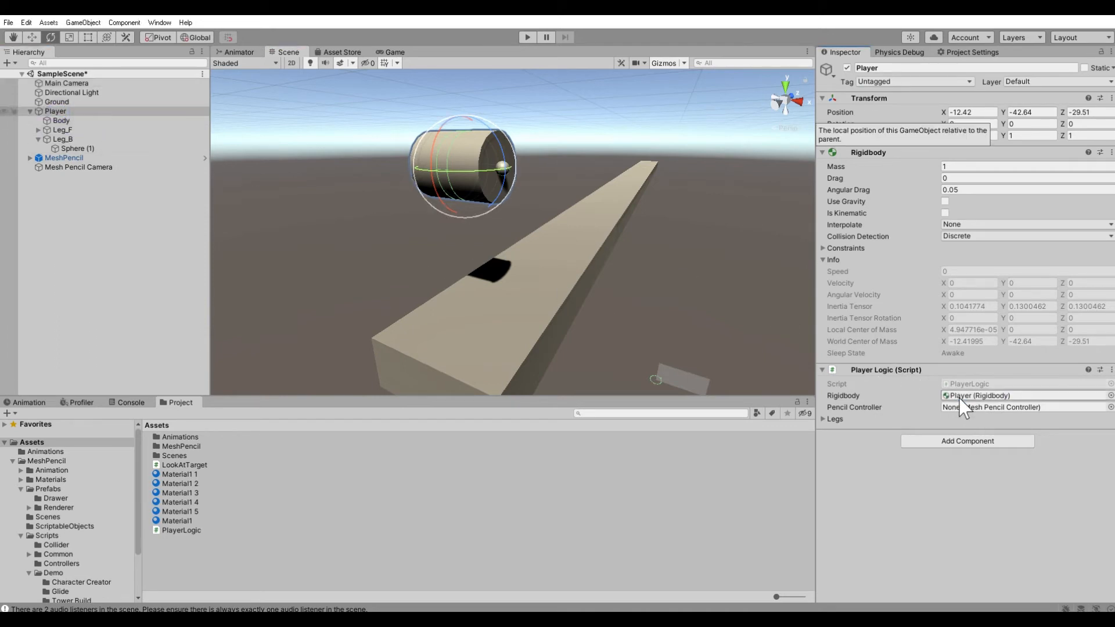
drag(70, 159, 924, 370)
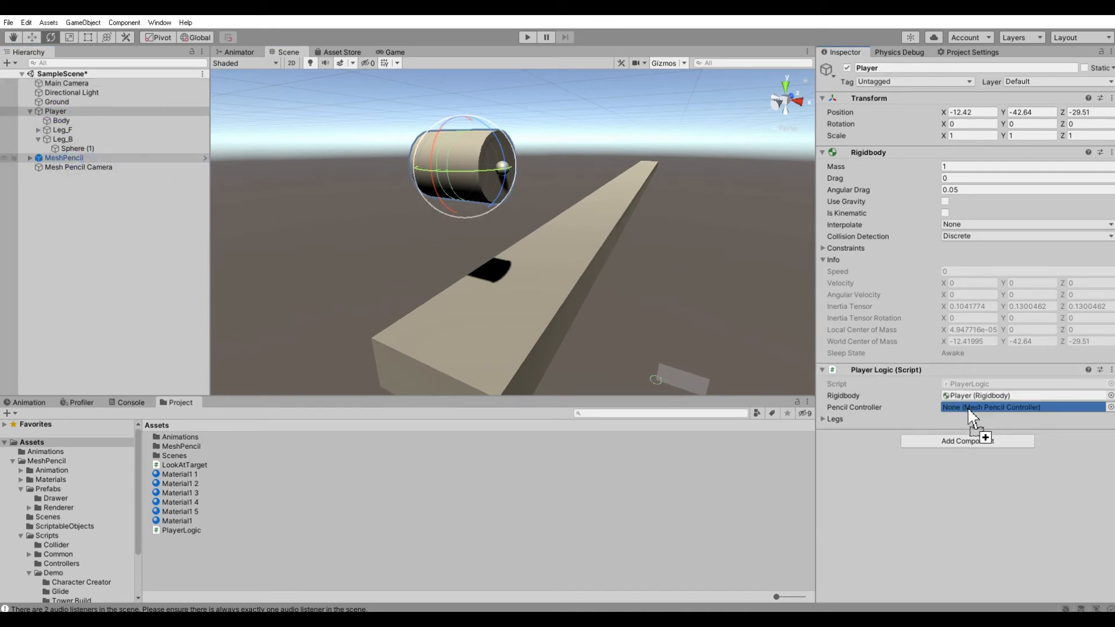
click(822, 419)
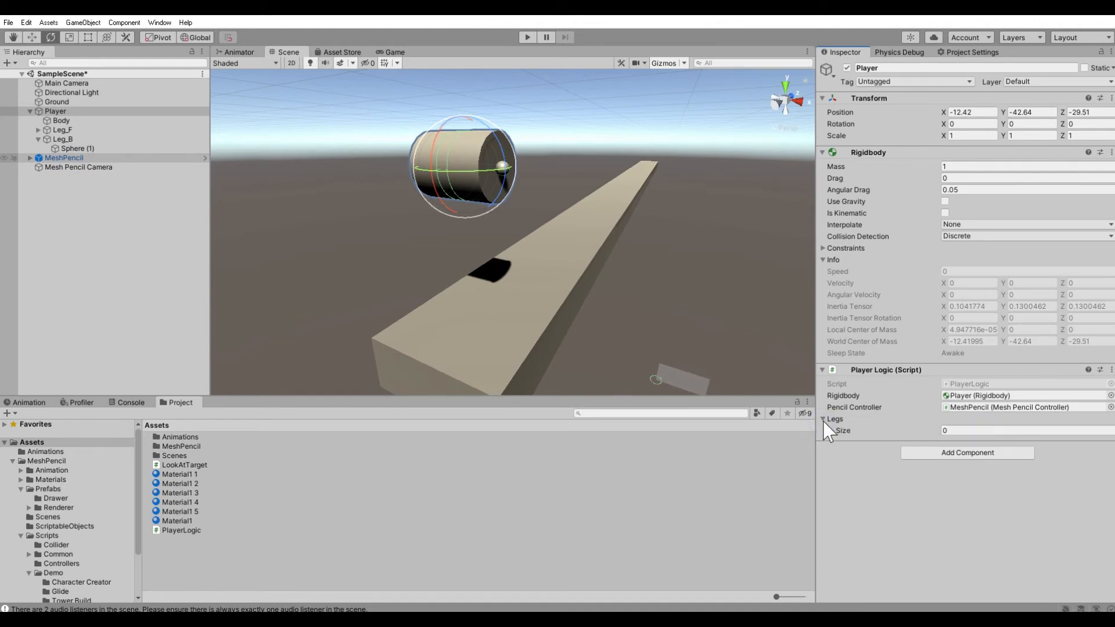
drag(61, 130, 941, 430)
drag(63, 140, 865, 424)
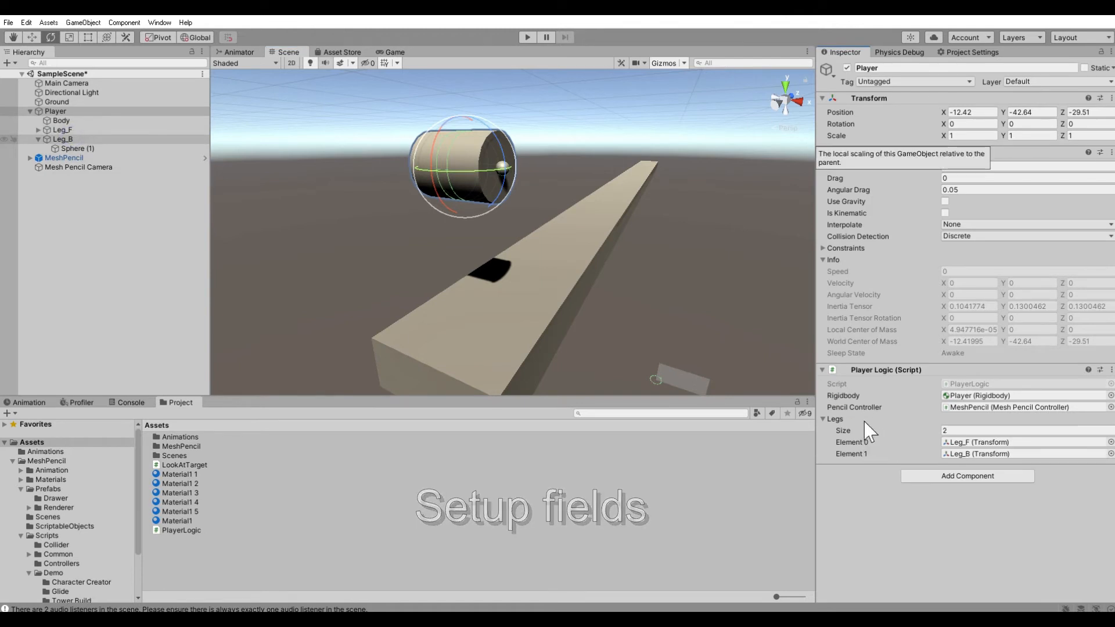
- Run the scene, draw a curved leg on the canvas to test how the player lands, and stop the scene
click(527, 37)
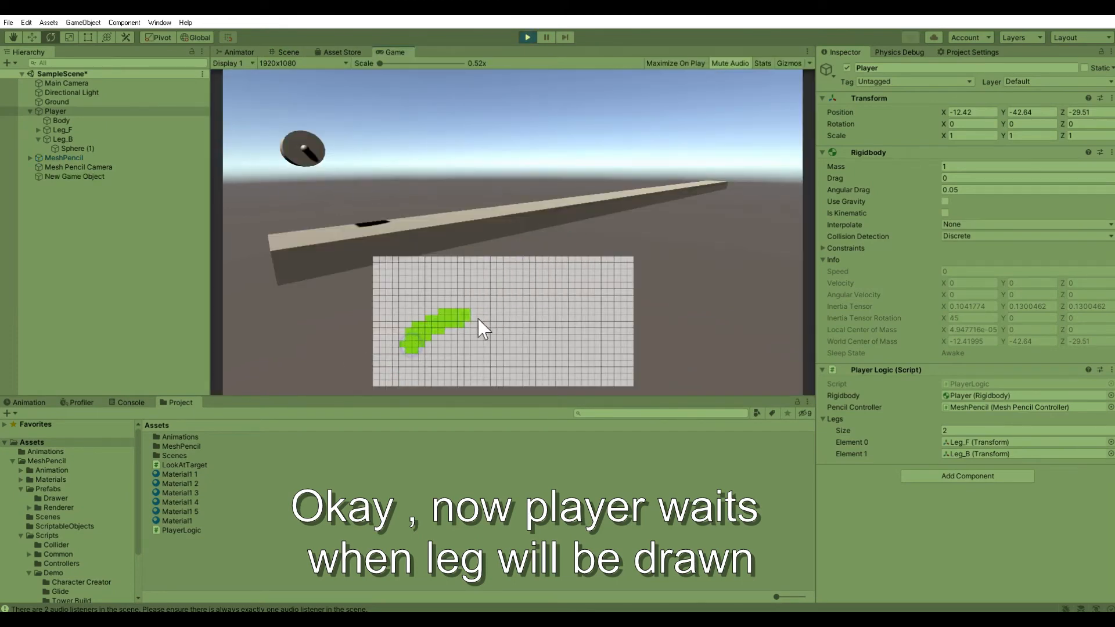
drag(567, 329, 566, 328)
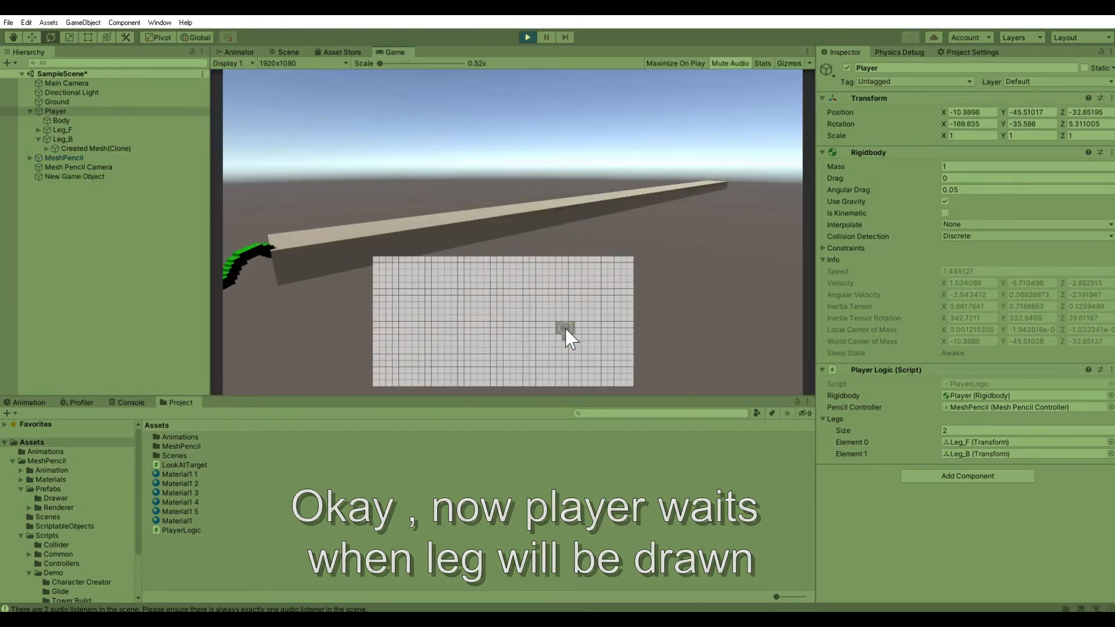
click(528, 38)
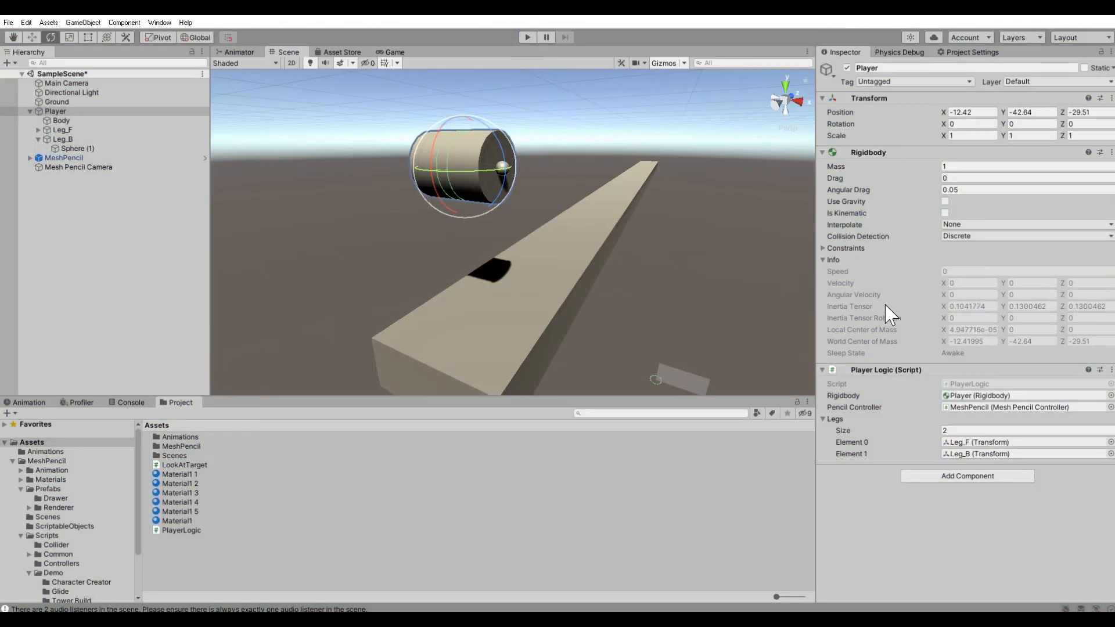
- Freeze the rotation of Player's Rigidbody on the X, Y and Z axes
click(823, 248)
click(945, 271)
click(963, 272)
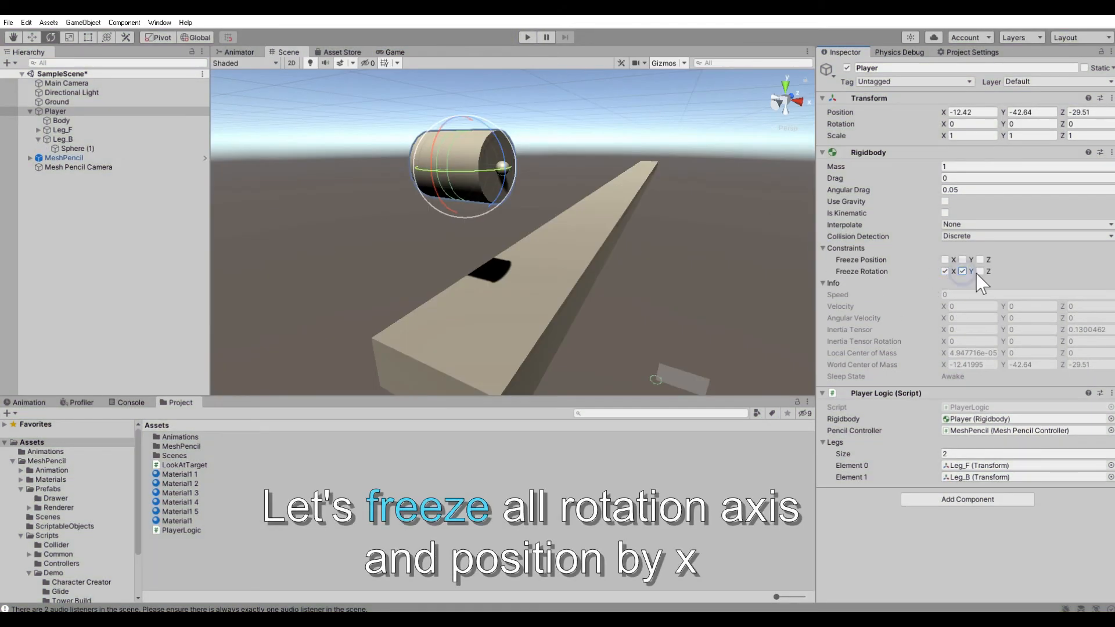
click(981, 272)
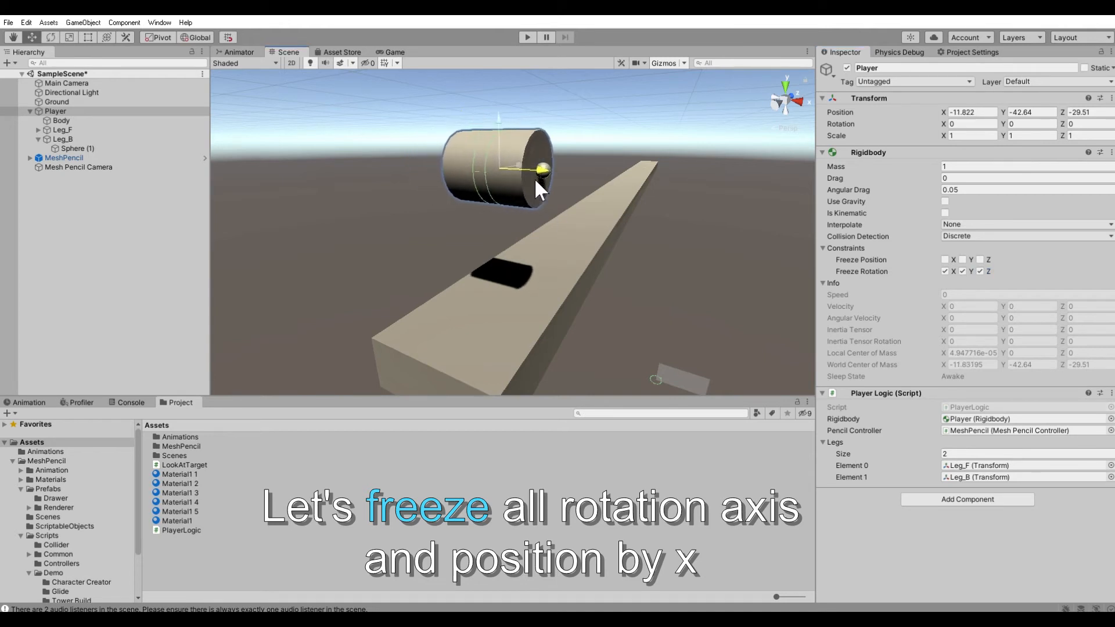
- Freeze the position of Player's Rigidbody on the X and Y axes, run the scene and draw a curved leg on the canvas
click(945, 260)
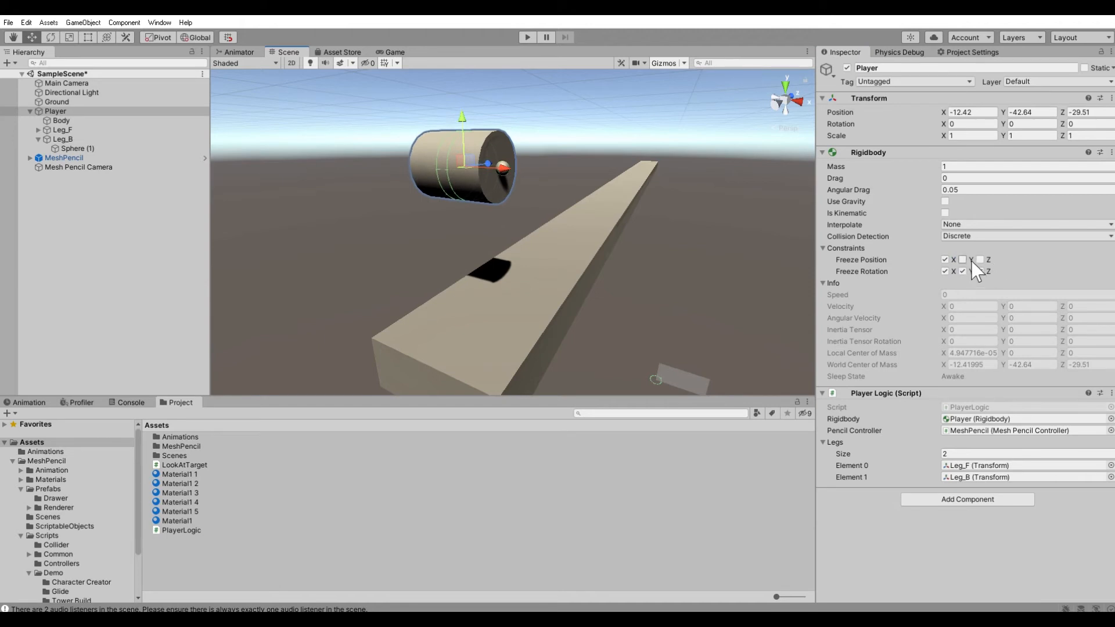
click(527, 37)
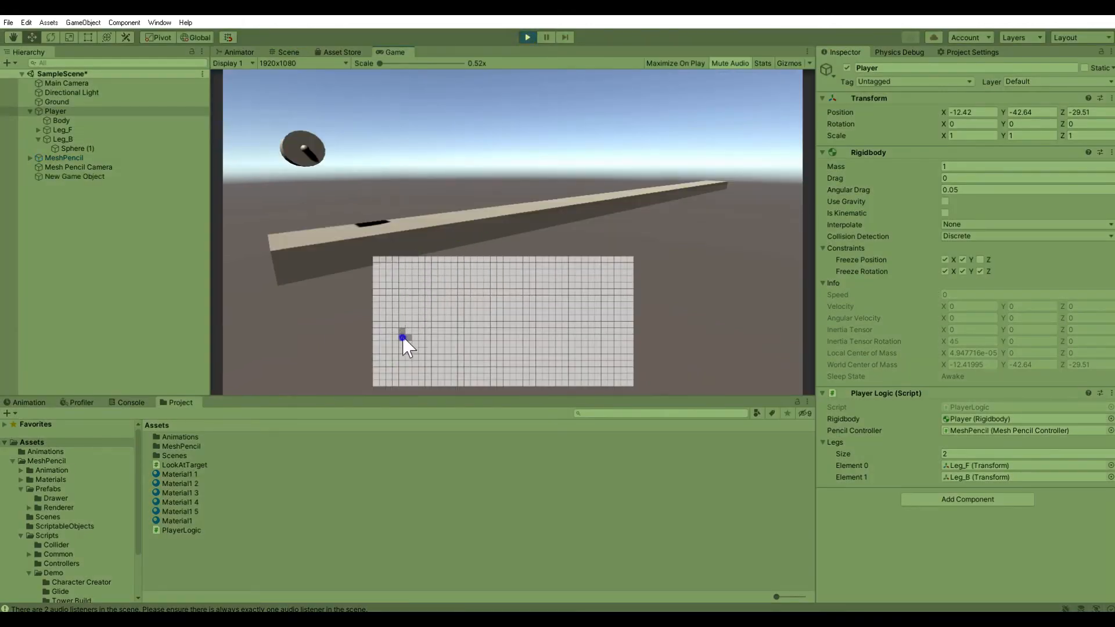
drag(574, 317, 573, 317)
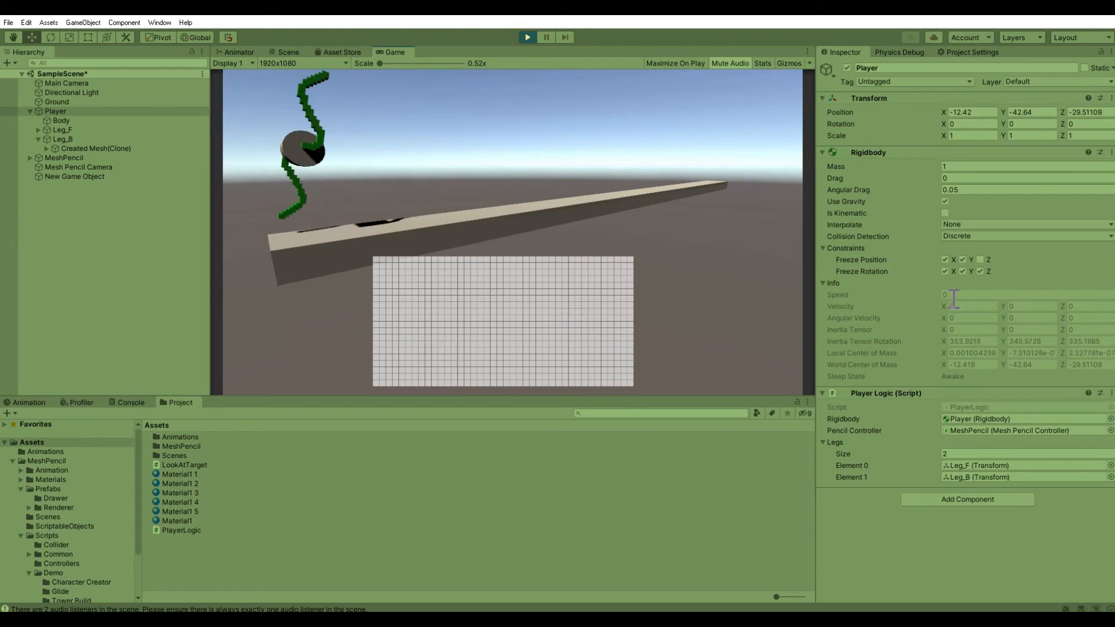
- Release Player's Y position freeze in the running scene and watch the legged player from the side in the Scene view
click(962, 259)
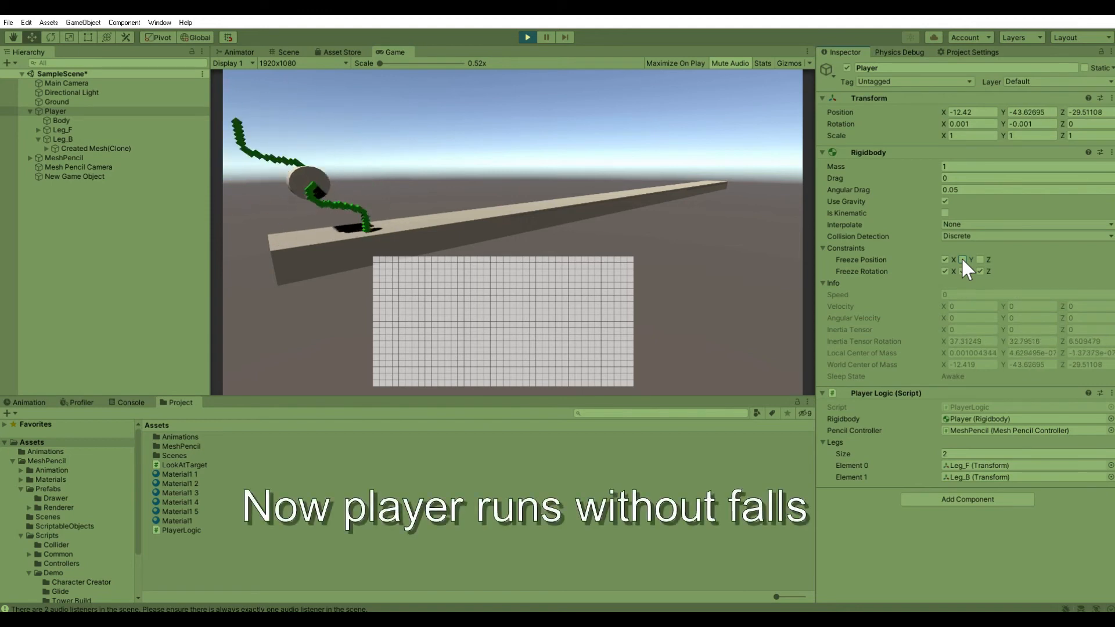
click(283, 52)
scroll(538, 255, down, 3)
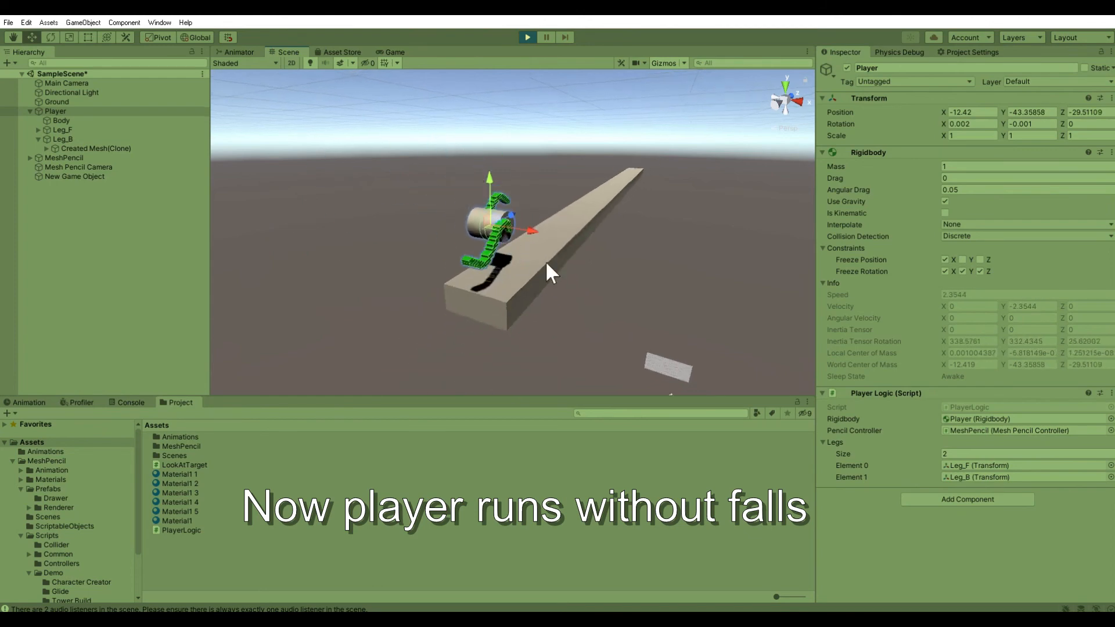
right_drag(578, 271, 460, 288)
middle_drag(607, 294, 486, 250)
scroll(468, 195, up, 4)
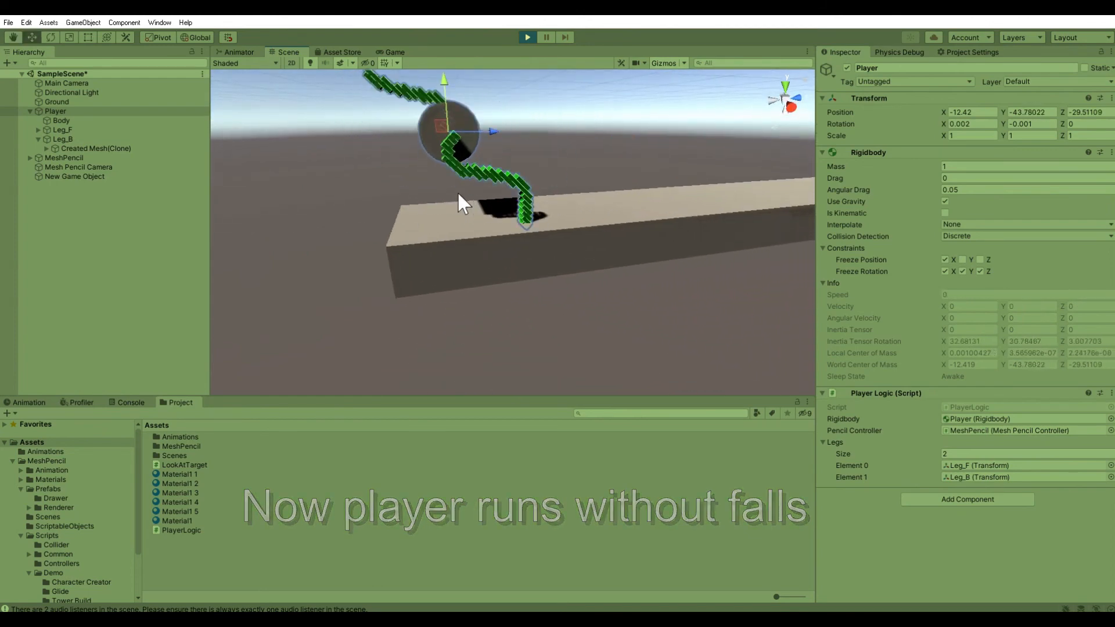
scroll(468, 194, down, 3)
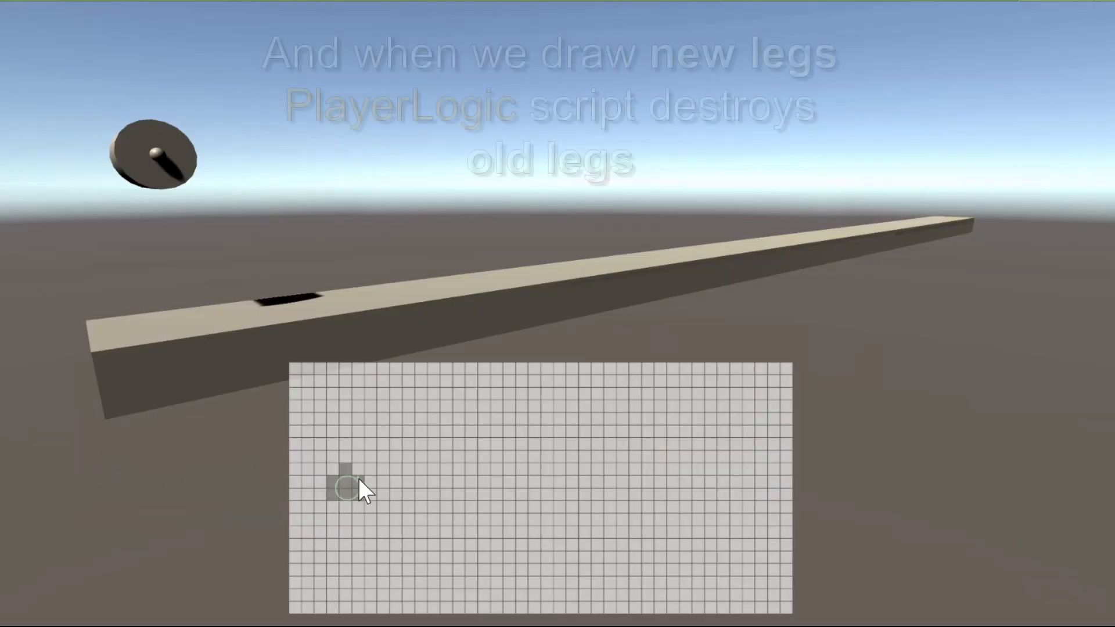
- Draw several differently shaped legs one after another on the canvas to test that new legs replace the old ones, and stop the scene
mouse_move(334, 435)
mouse_down()
mouse_move(341, 509)
mouse_move(652, 505)
mouse_move(663, 538)
mouse_up()
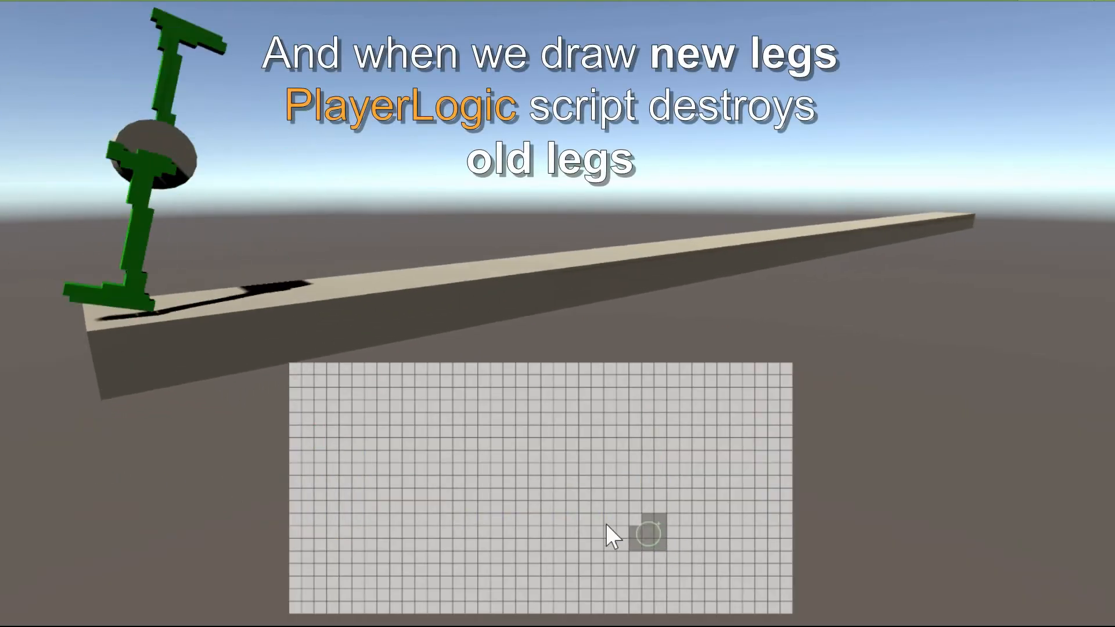
drag(386, 522, 670, 457)
mouse_move(527, 526)
mouse_down()
mouse_move(441, 435)
mouse_move(529, 542)
mouse_move(439, 512)
mouse_move(500, 434)
mouse_move(649, 504)
mouse_move(721, 566)
mouse_move(761, 543)
mouse_up()
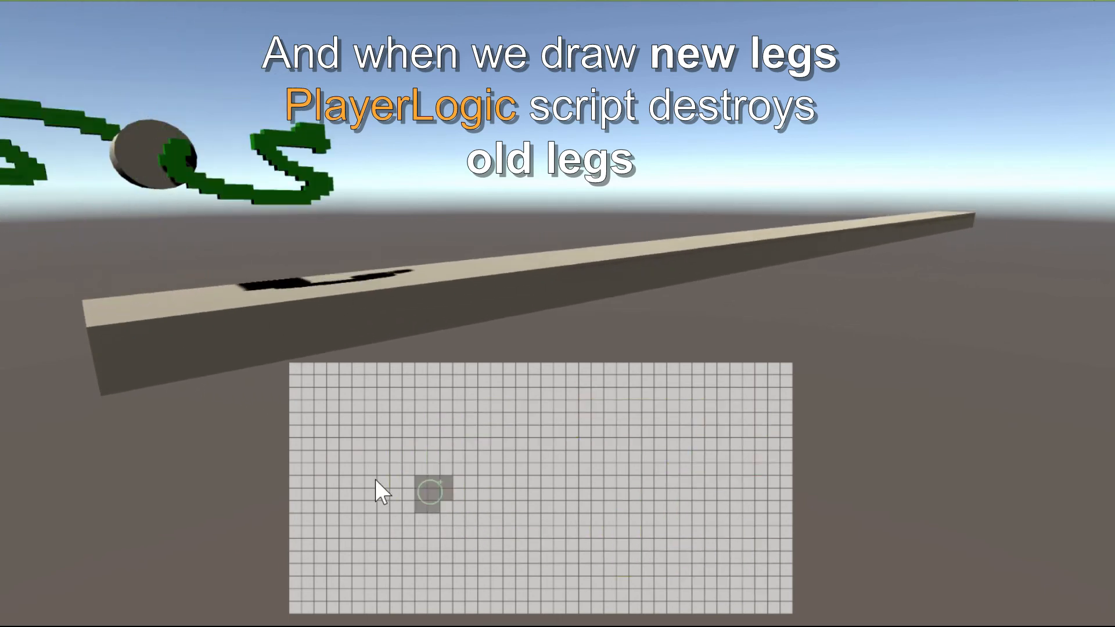
mouse_move(331, 430)
mouse_down()
mouse_move(733, 476)
mouse_move(347, 535)
mouse_move(384, 452)
mouse_move(666, 535)
mouse_move(763, 402)
mouse_up()
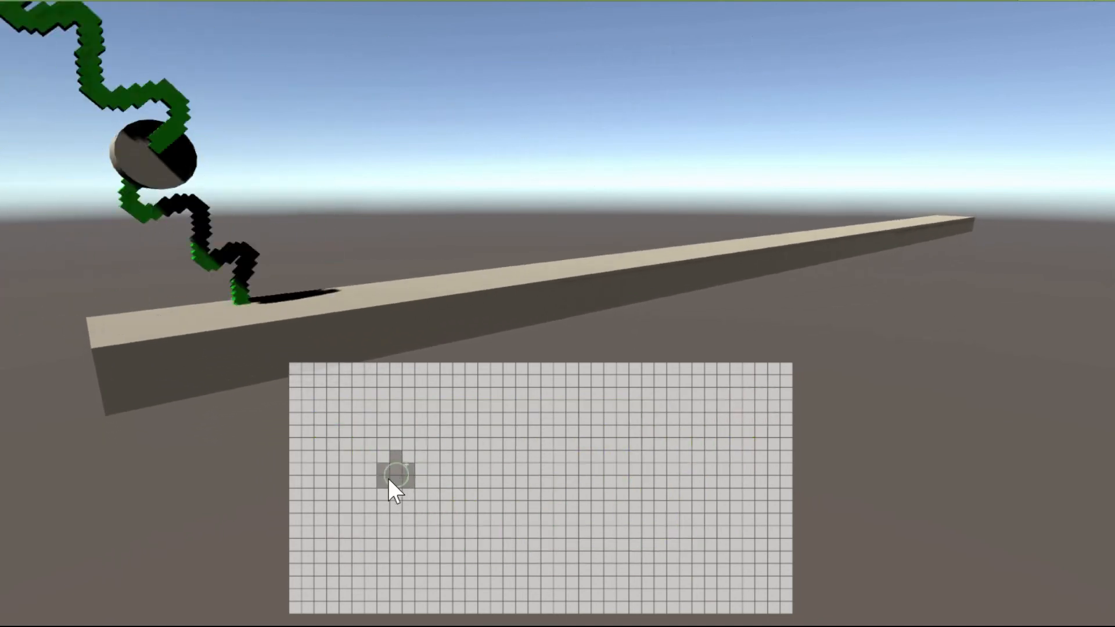
mouse_move(433, 489)
mouse_down()
mouse_move(446, 446)
mouse_move(792, 488)
mouse_move(568, 530)
mouse_up()
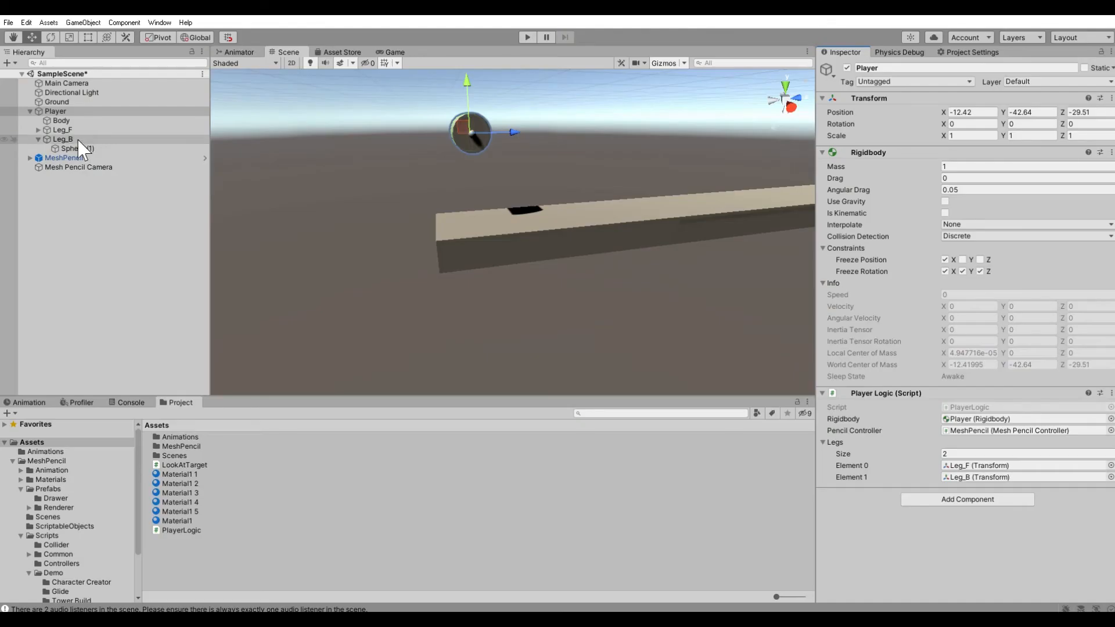
- Set the Rotator's Rotate Force to 400 for both Leg_B and Leg_F
click(63, 139)
ctrl+click(75, 131)
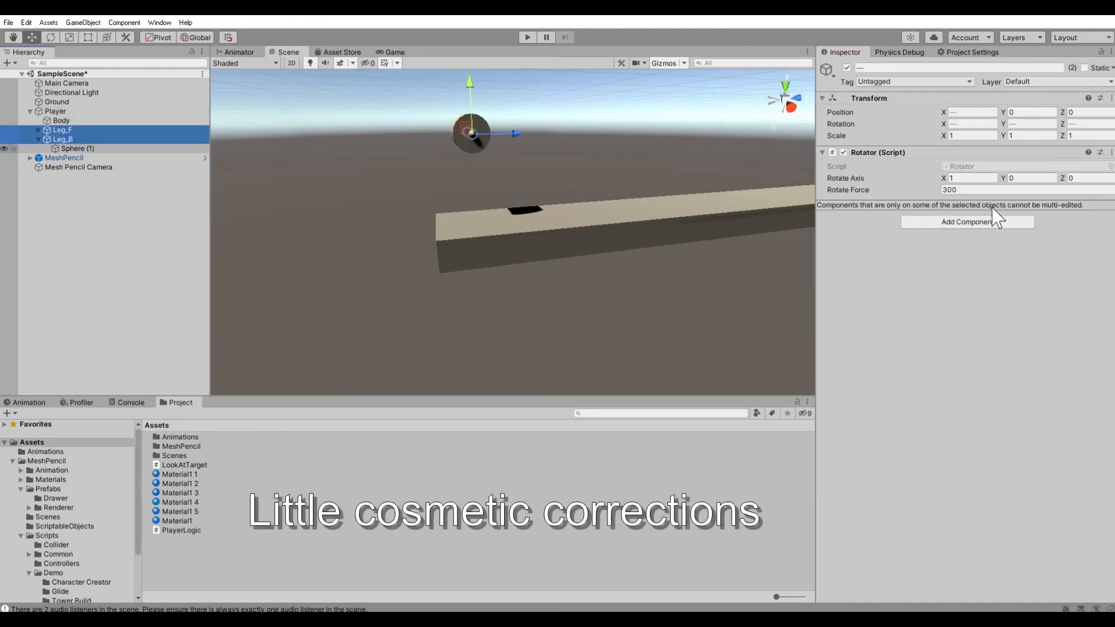
click(981, 191)
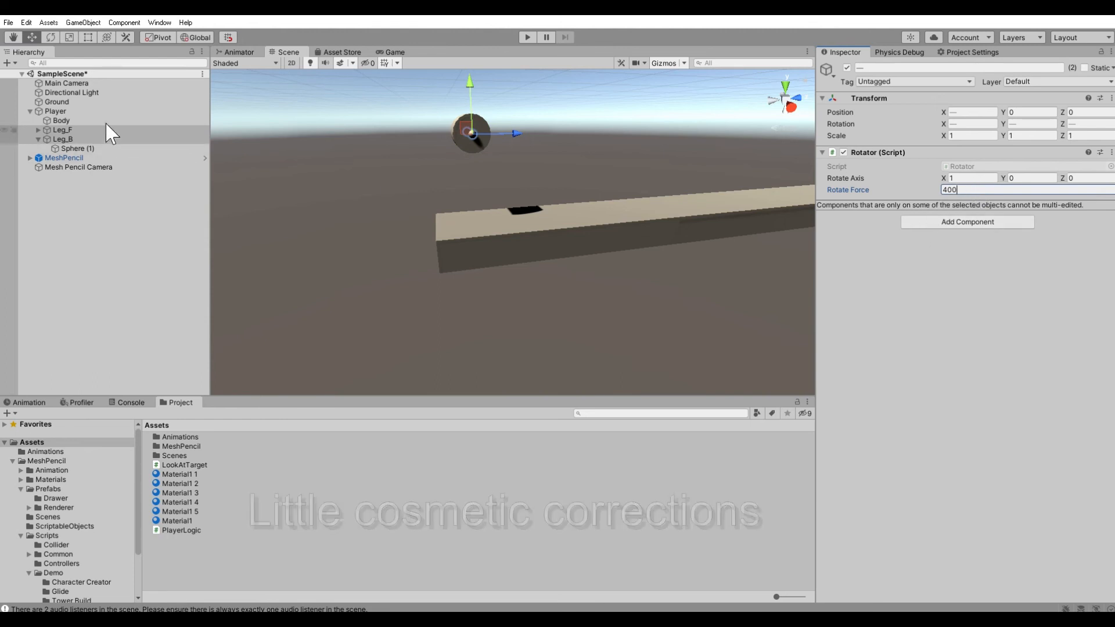
- Add a Constant Force component to Player with a Z force of 15 and leave the component disabled
click(96, 111)
click(1006, 501)
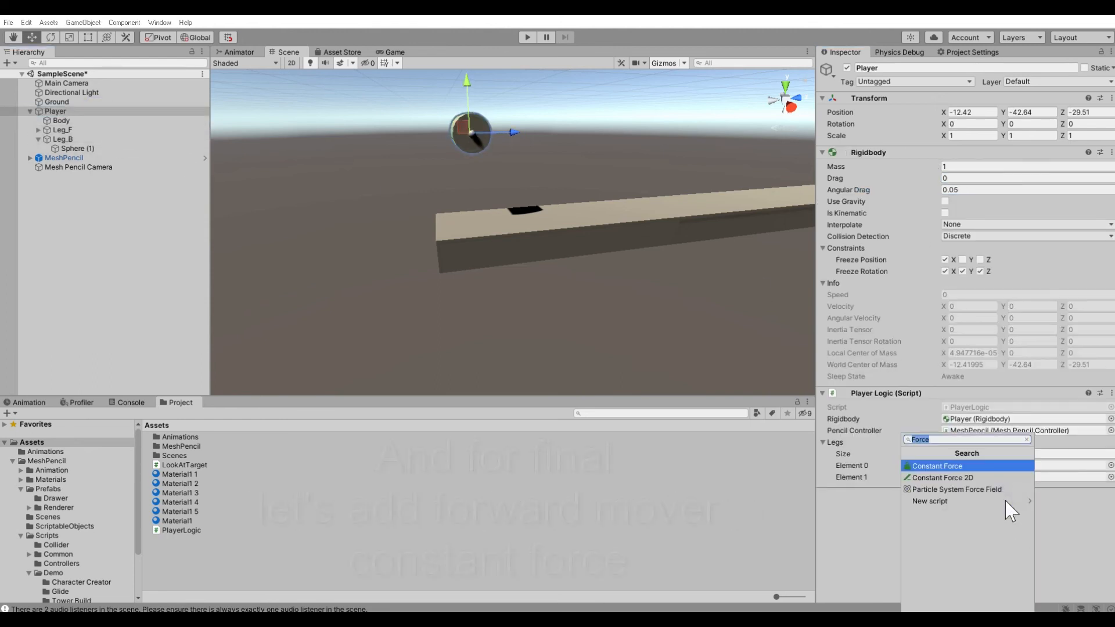
key(Return)
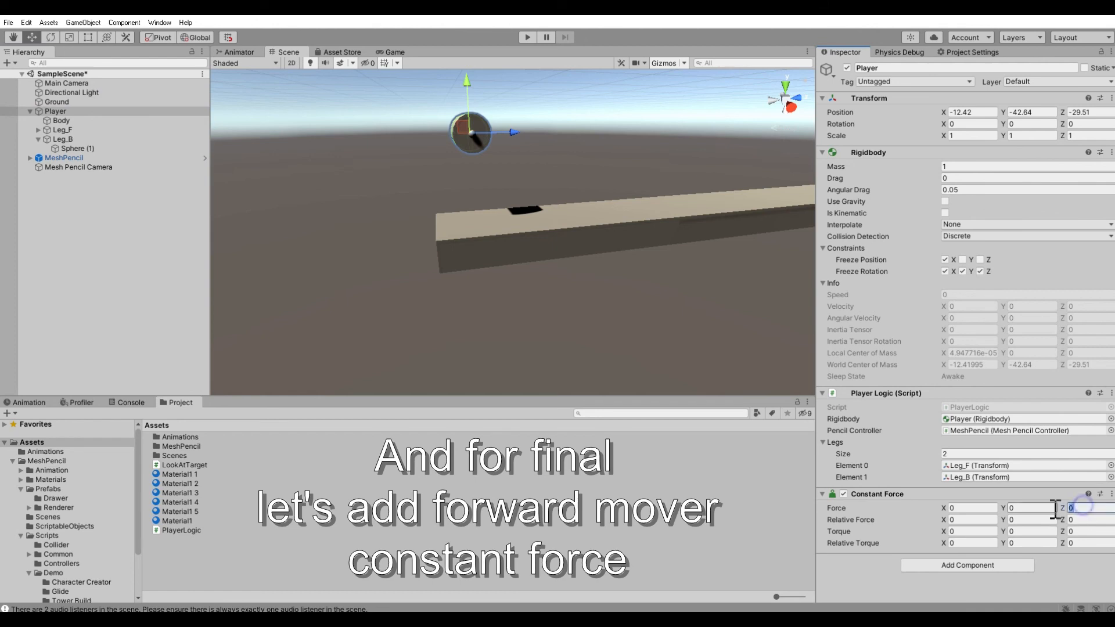
click(843, 493)
- Open the PlayerLogic script in Rider and declare a serialized private ConstantForce field named _constantForce below the _legs field
click(978, 406)
double_click(978, 405)
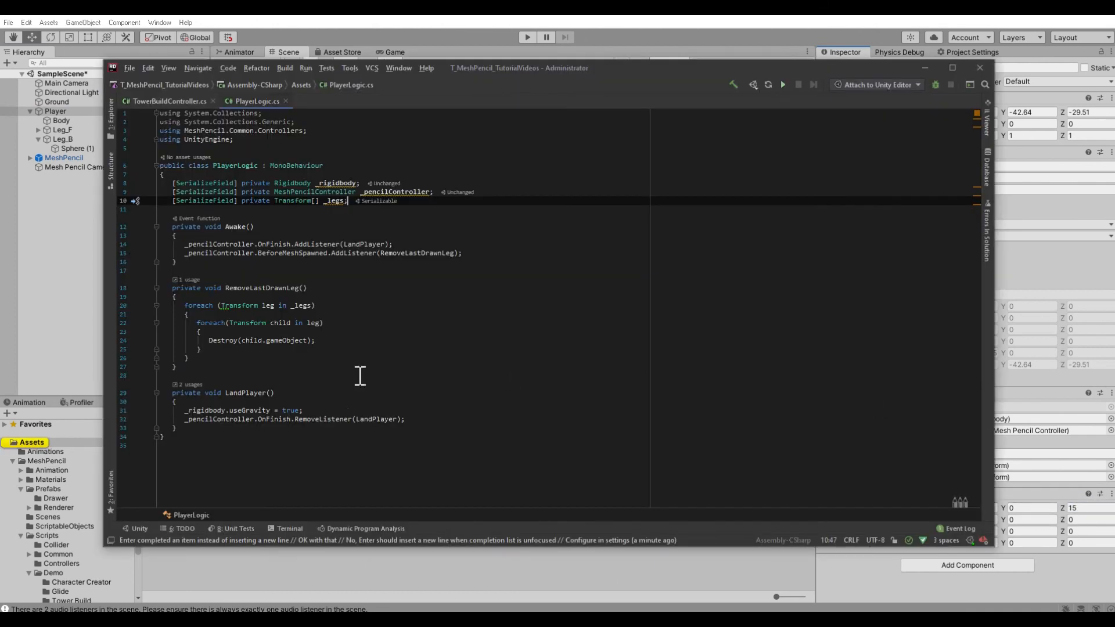
key(Return)
text([SerializeField] private int _name;)
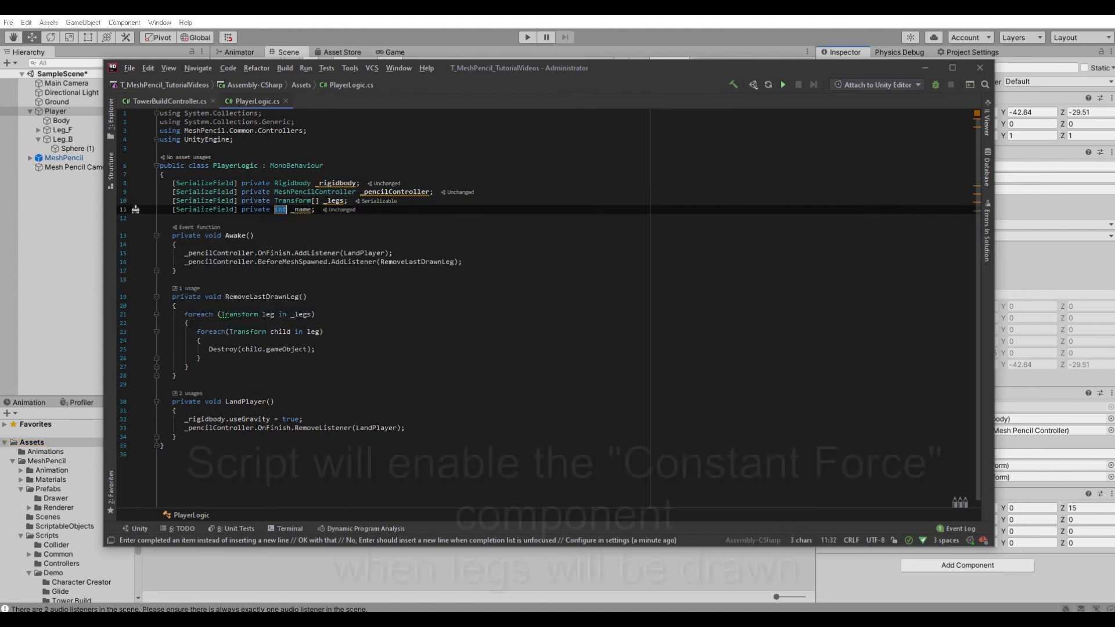
text(ConstantForce)
key(Tab)
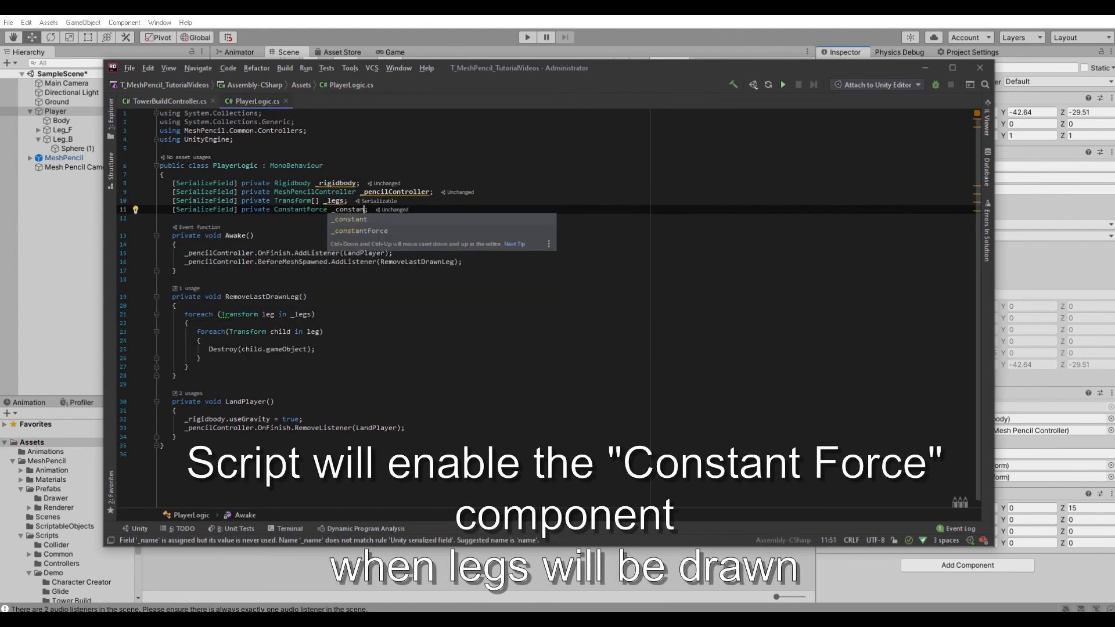
key(Return)
- Add the line _constantForce.enabled = true; at the end of the LandPlayer method
key(Return)
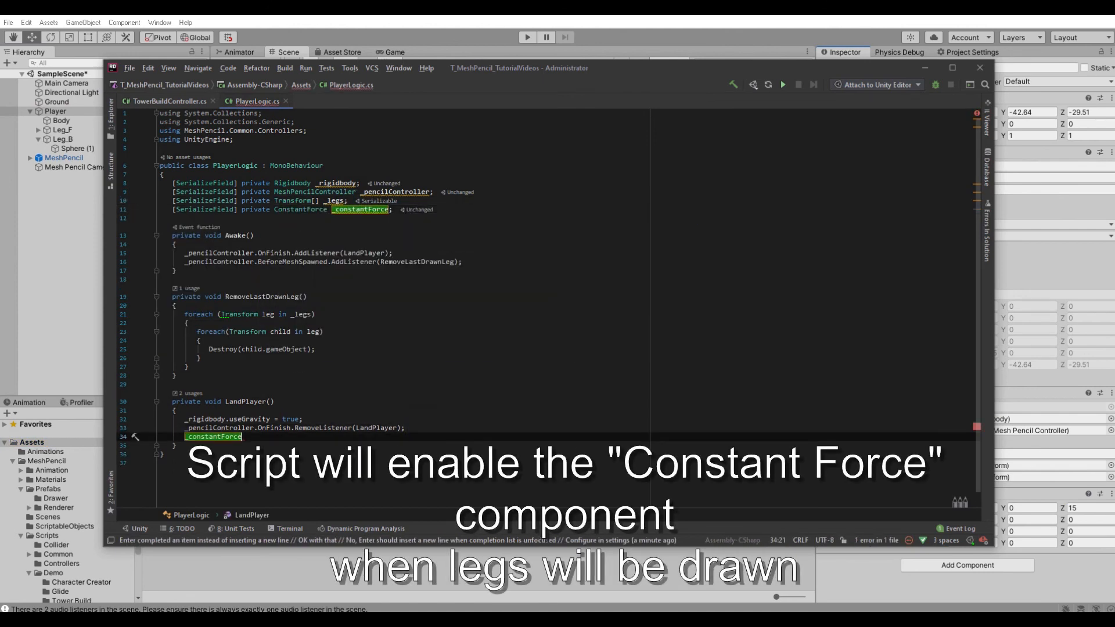
text(_constantForce.enabled )
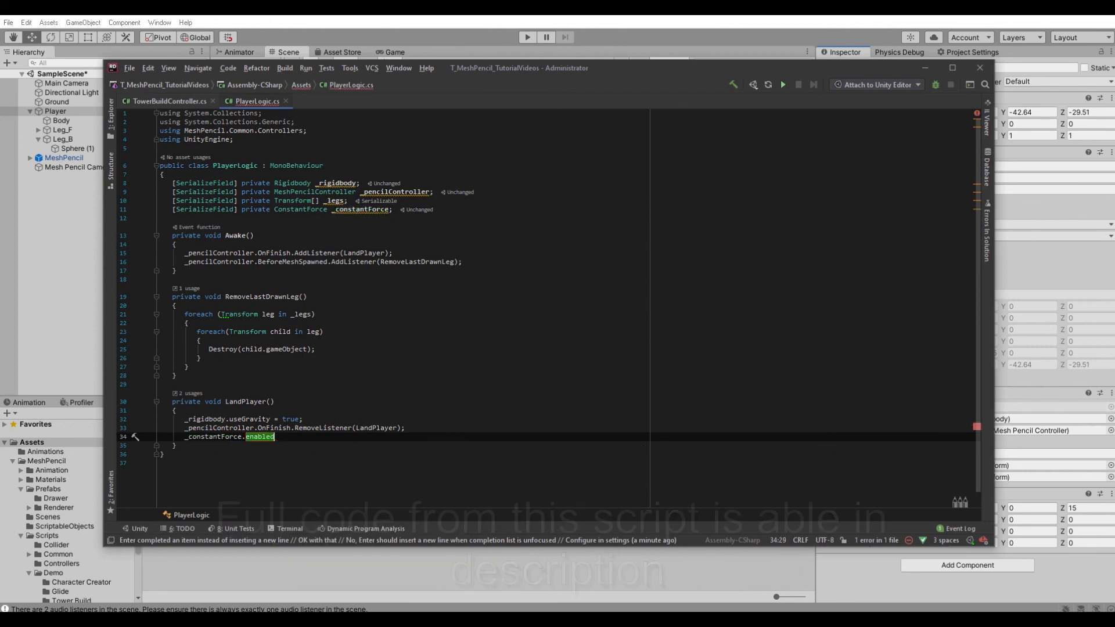
text(= true;)
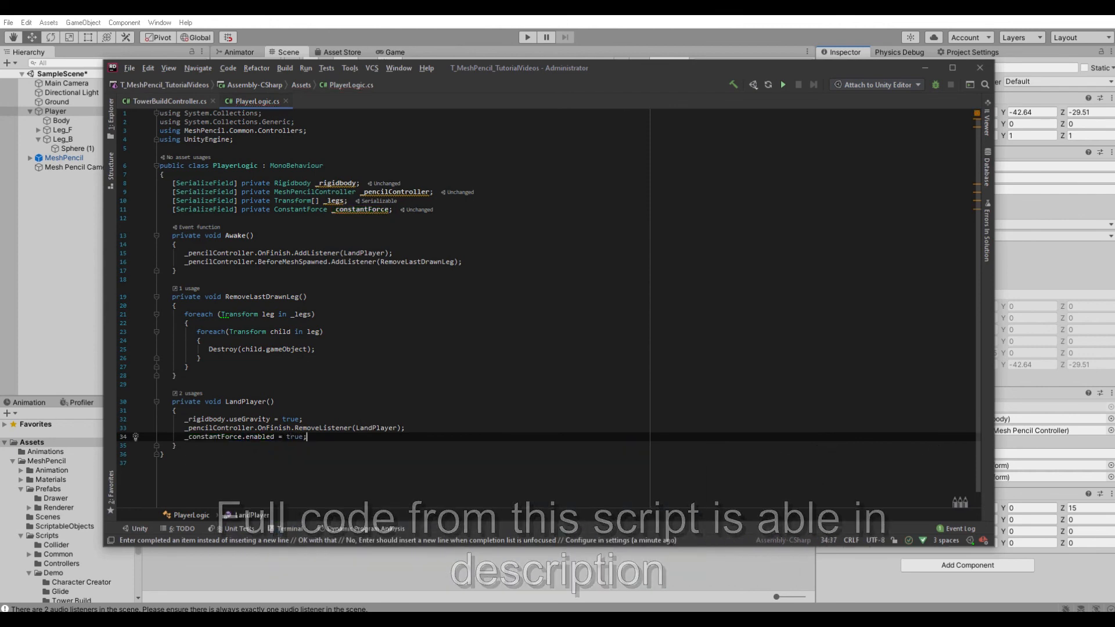
- Return to Unity and assign Player's Constant Force component to the Player Logic script's Constant Force reference
click(926, 68)
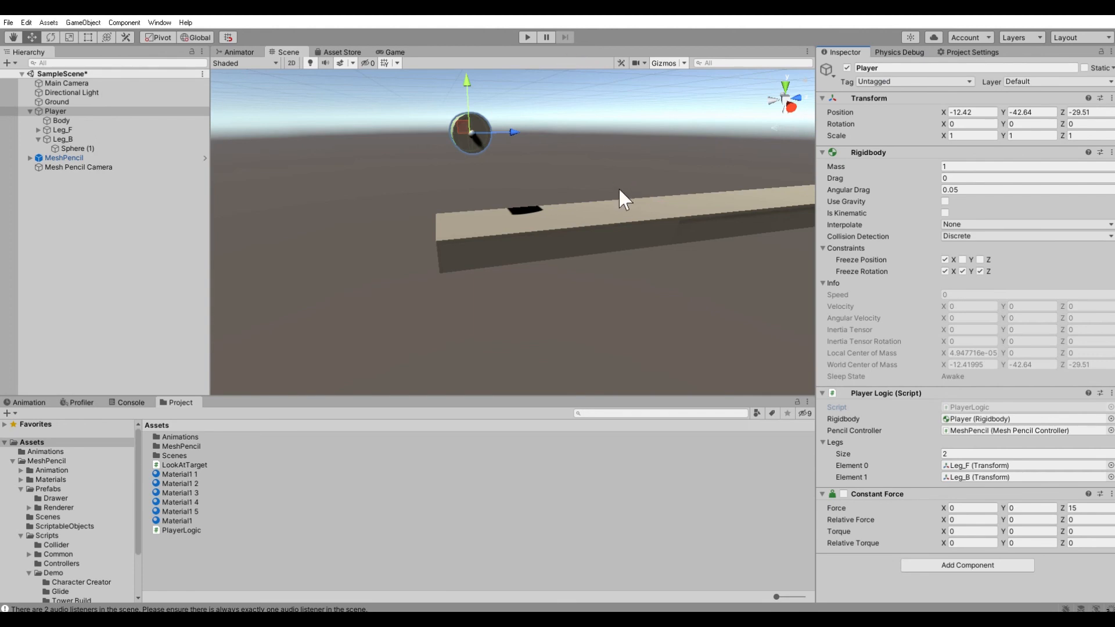
drag(946, 507, 958, 490)
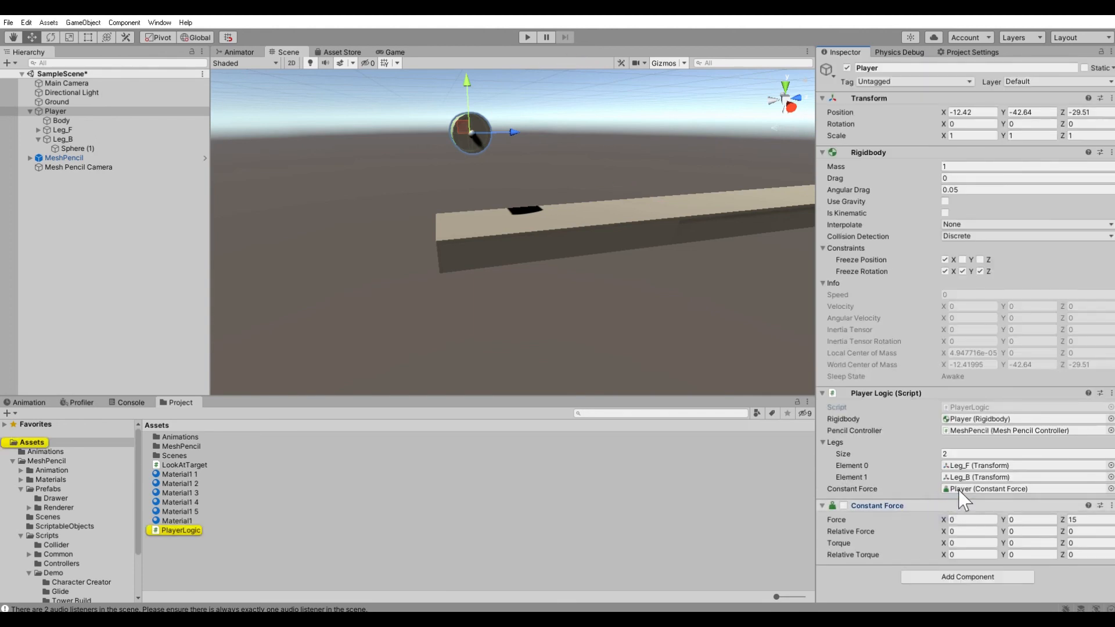
- Run the scene and draw a wavy leg on the canvas to test the player's forward movement
click(531, 40)
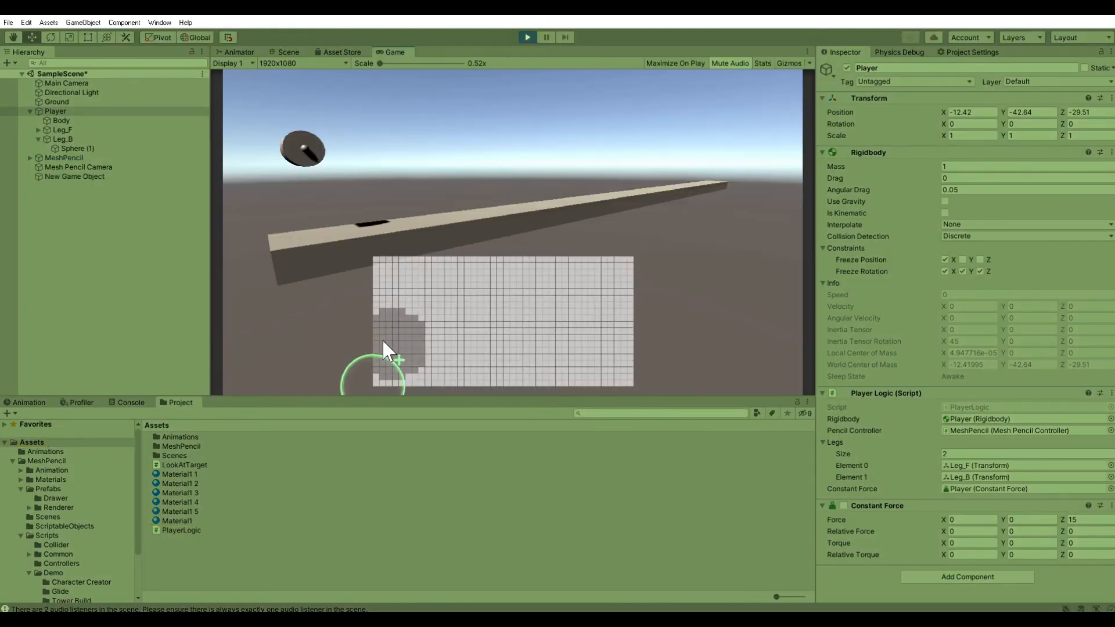
drag(384, 338, 444, 313)
drag(591, 317, 589, 319)
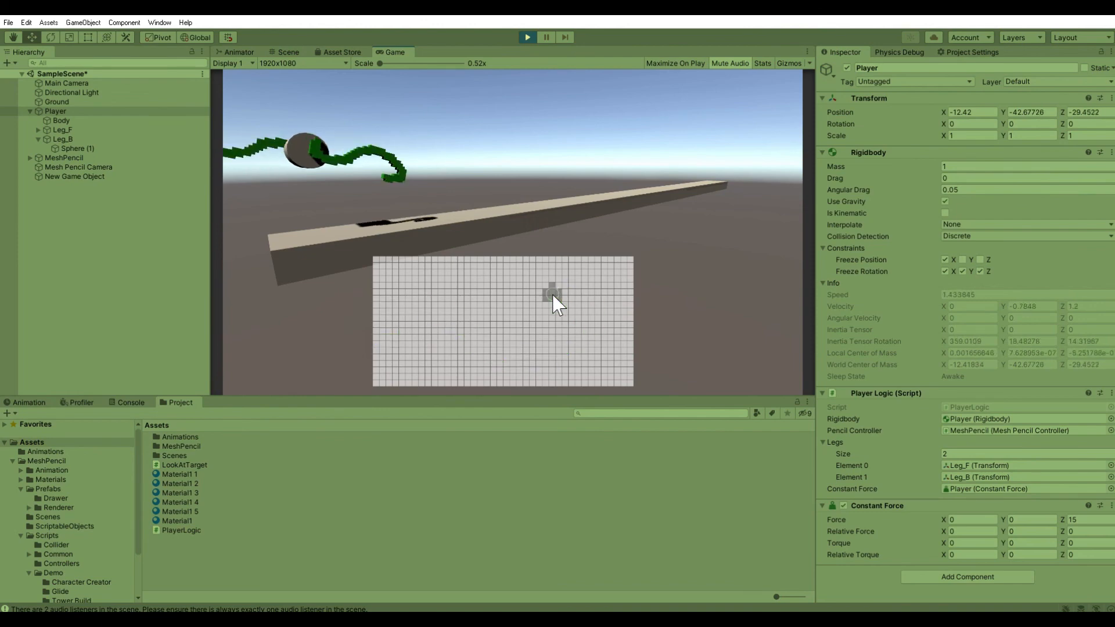